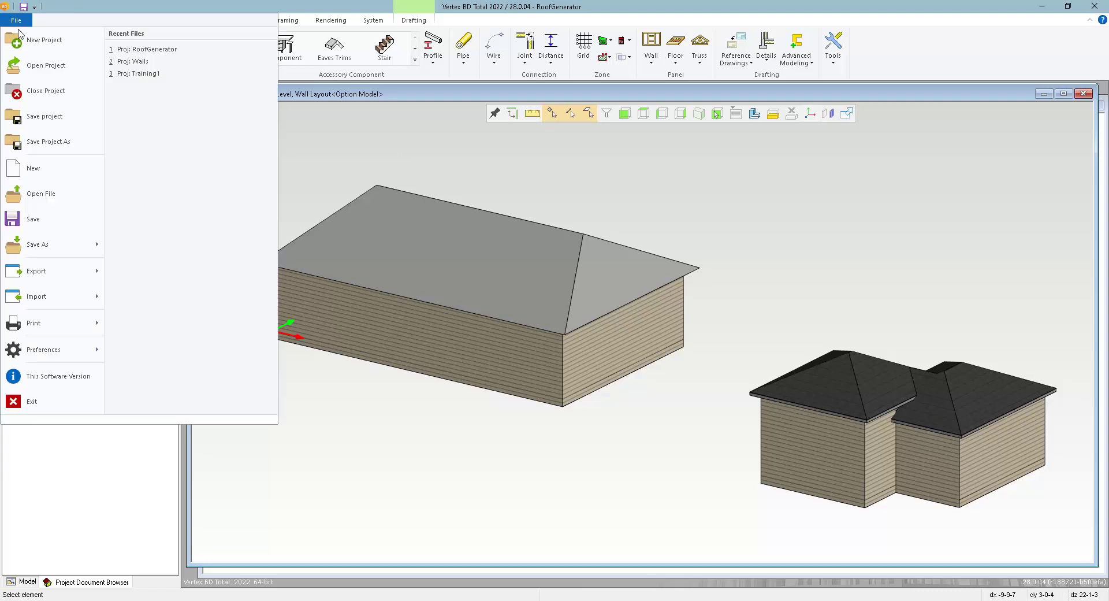
Save the RoofGenerator project under the new project id StandardRoofs
click(57, 142)
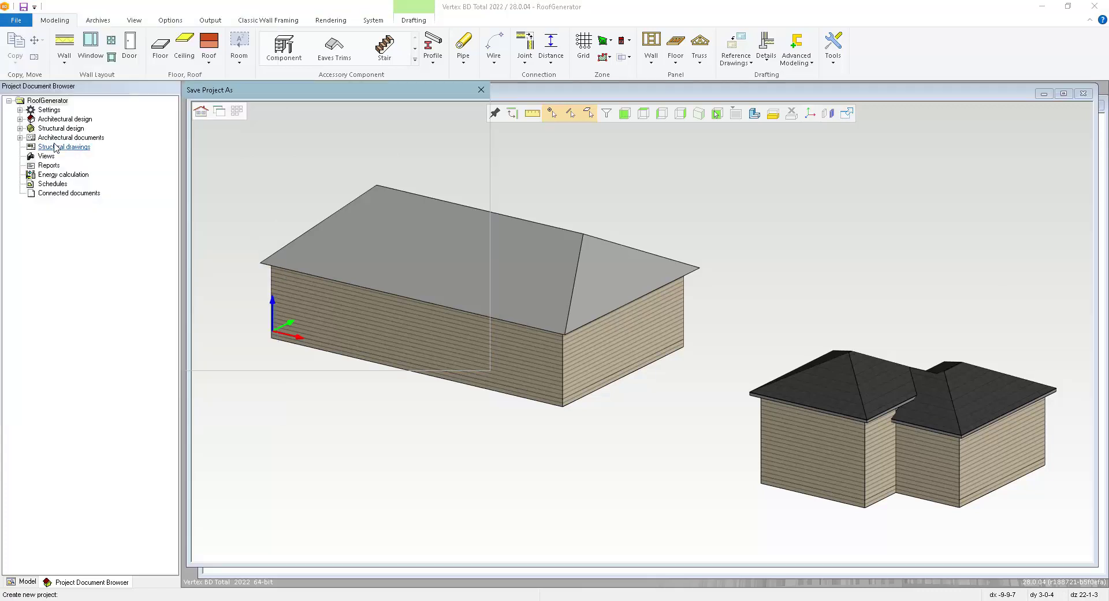
text(Standa)
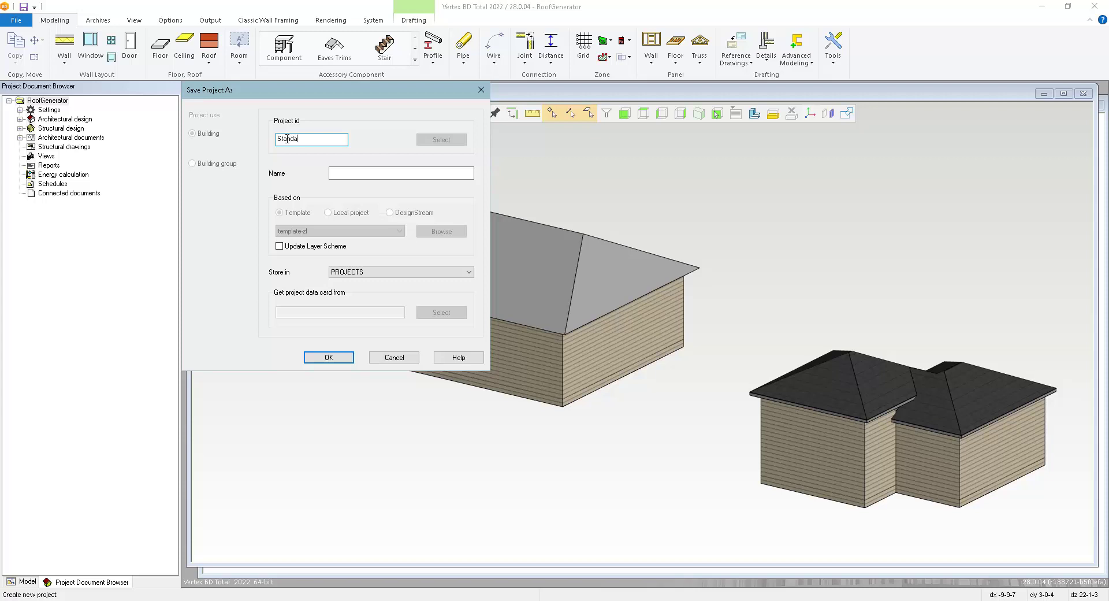
text(rdRoofs)
key(Return)
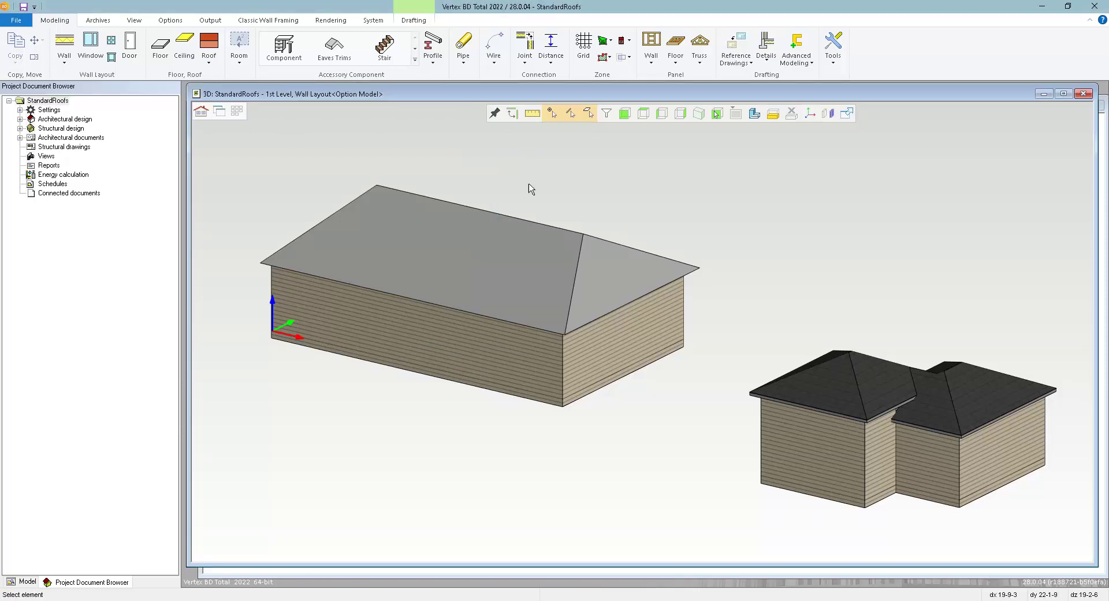
Delete the larger building's hip roof and switch to its 2D wall layout plan
click(515, 255)
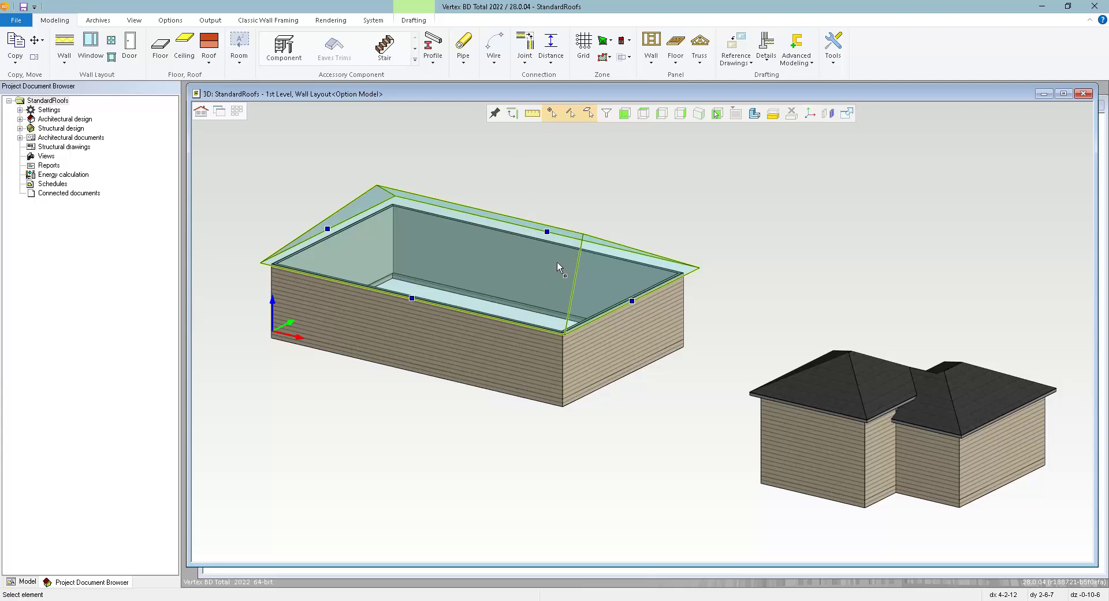
key(Delete)
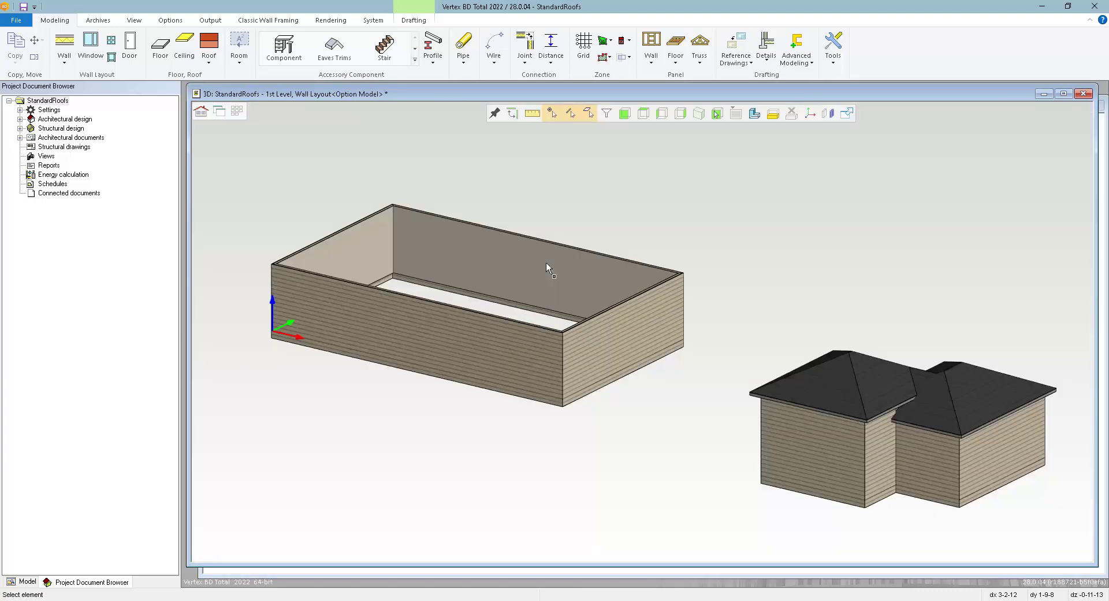
key(ctrl+Tab)
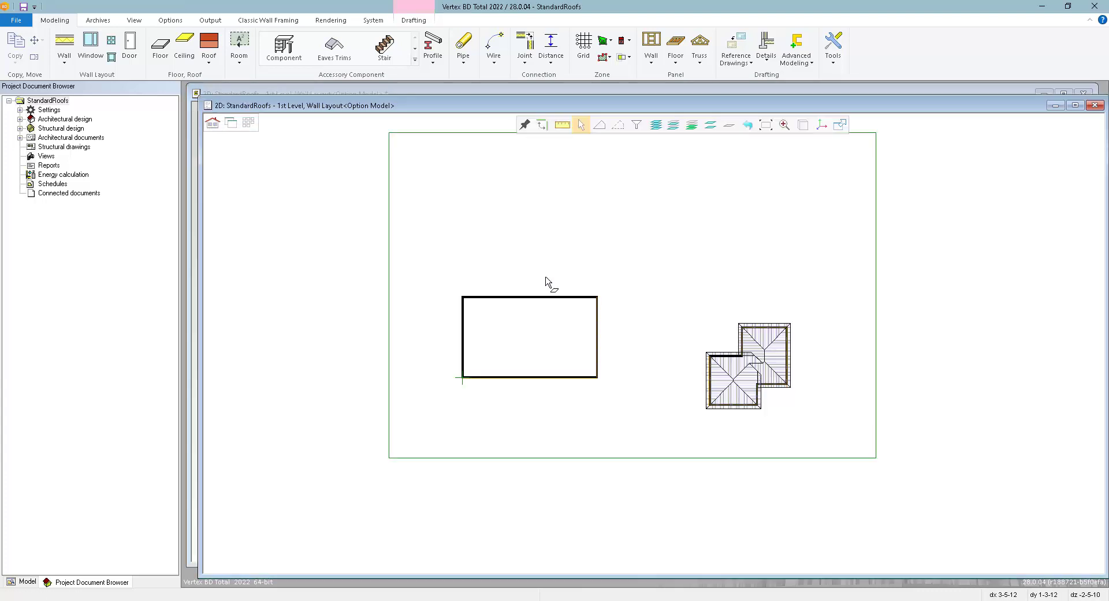
scroll(485, 347, up, 5)
click(209, 66)
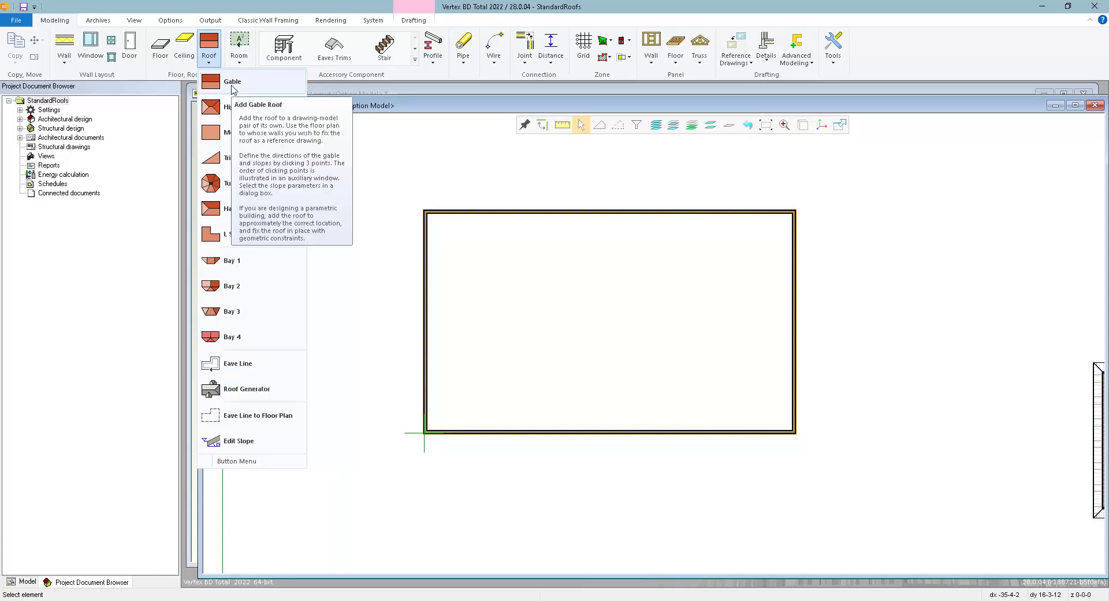
Choose the Gable roof type and zoom in on the wall rectangle's top-left corner
click(232, 83)
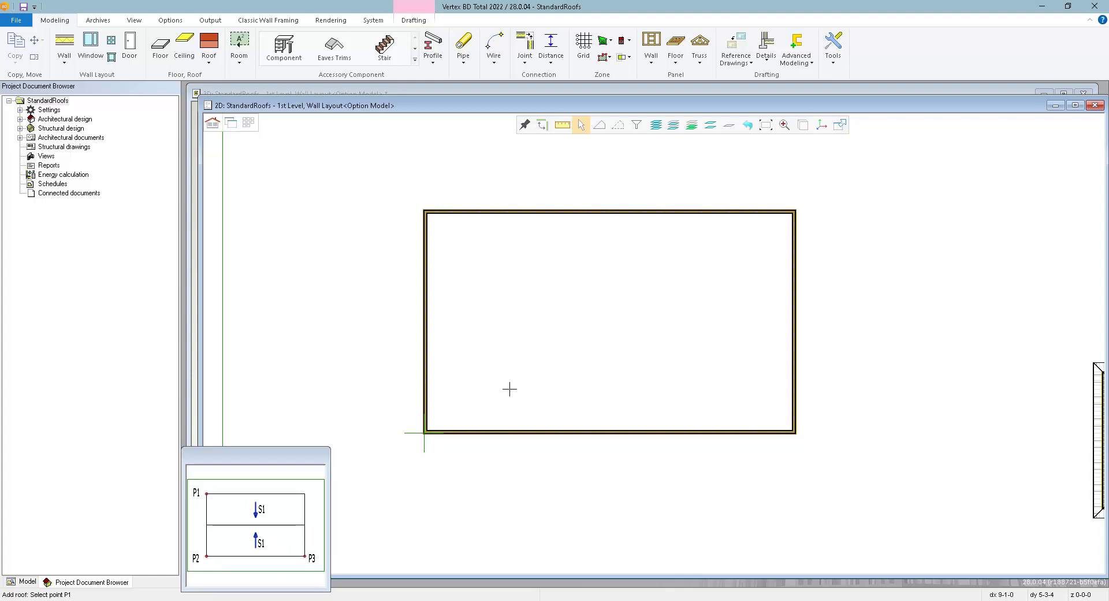
scroll(428, 240, up, 3)
scroll(651, 344, up, 2)
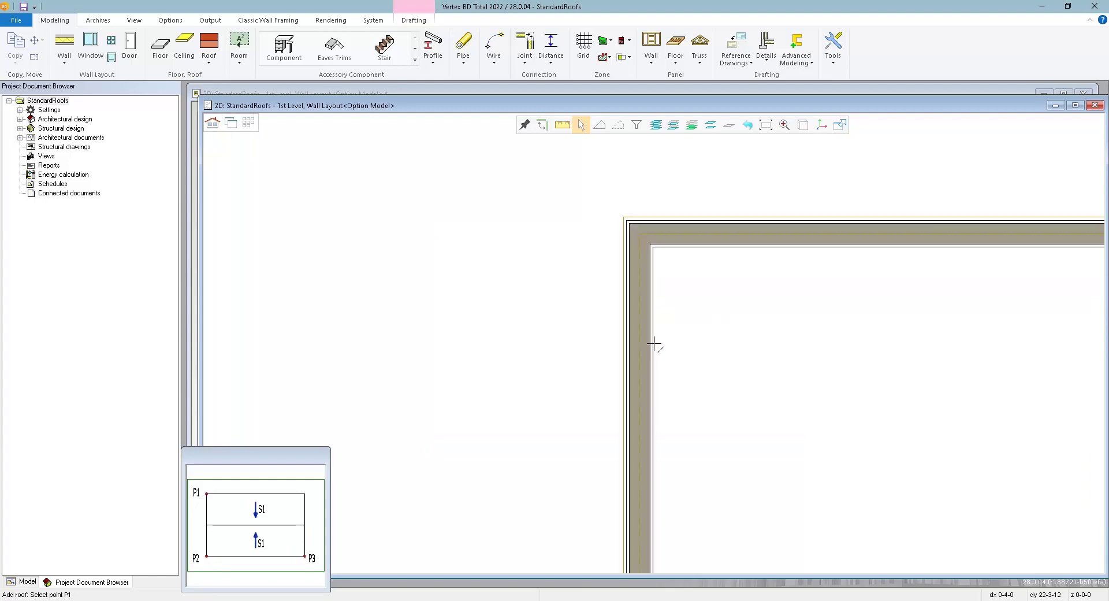
scroll(637, 233, up, 1)
scroll(653, 343, up, 1)
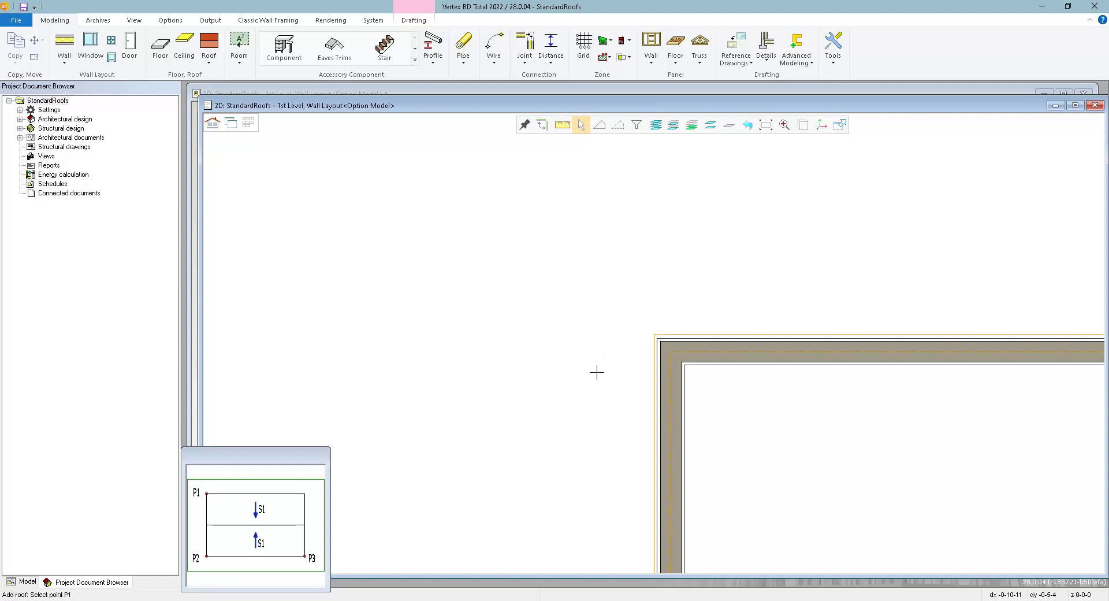
Place the gable roof's first point P1 at offset X -6, Y 12 from the corner
text(-6)
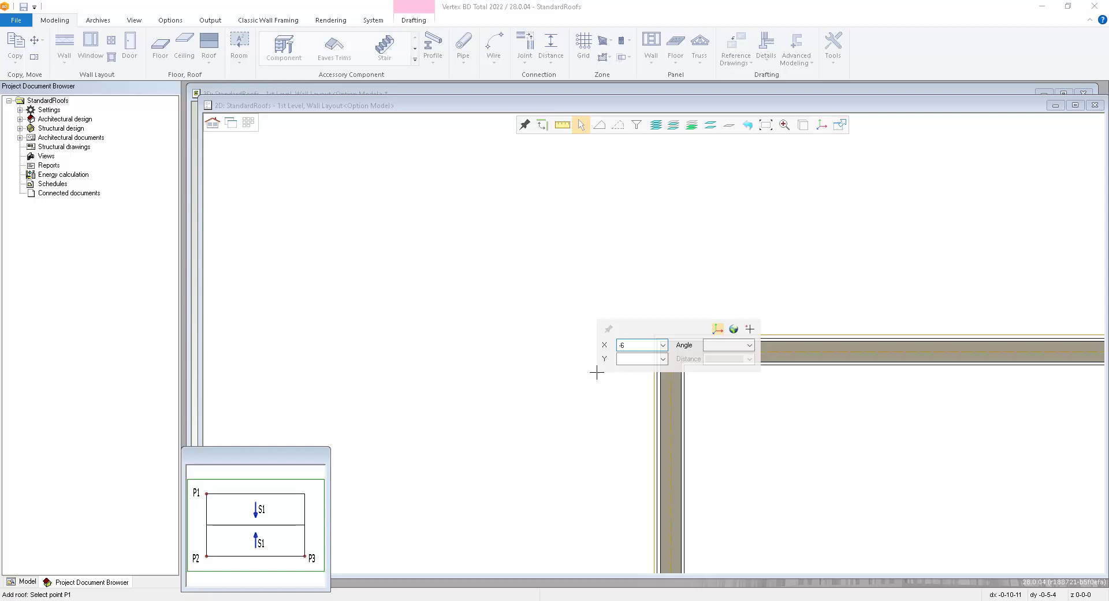
key(Tab)
text(12)
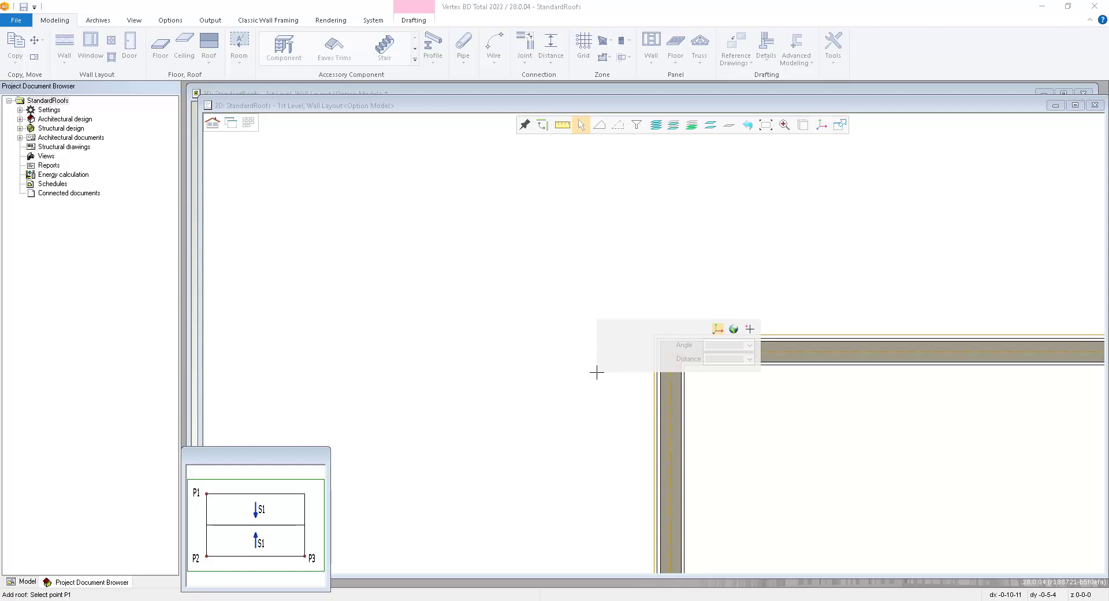
key(Return)
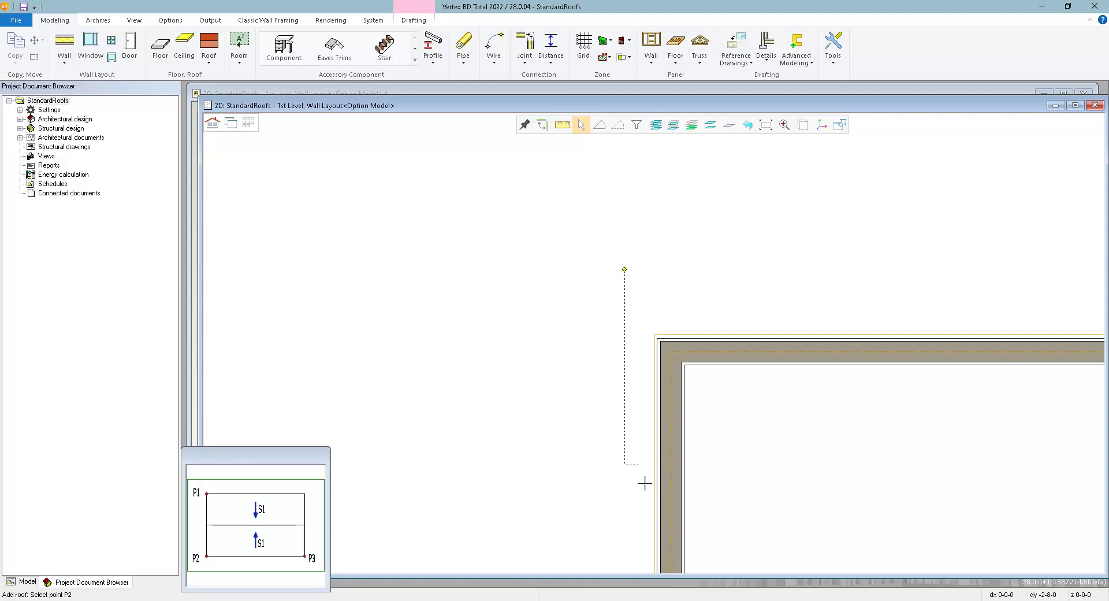
Zoom to the lower-left corner and place the second roof point P2 at distance 12
scroll(638, 465, down, 3)
scroll(648, 400, up, 1)
scroll(653, 345, up, 3)
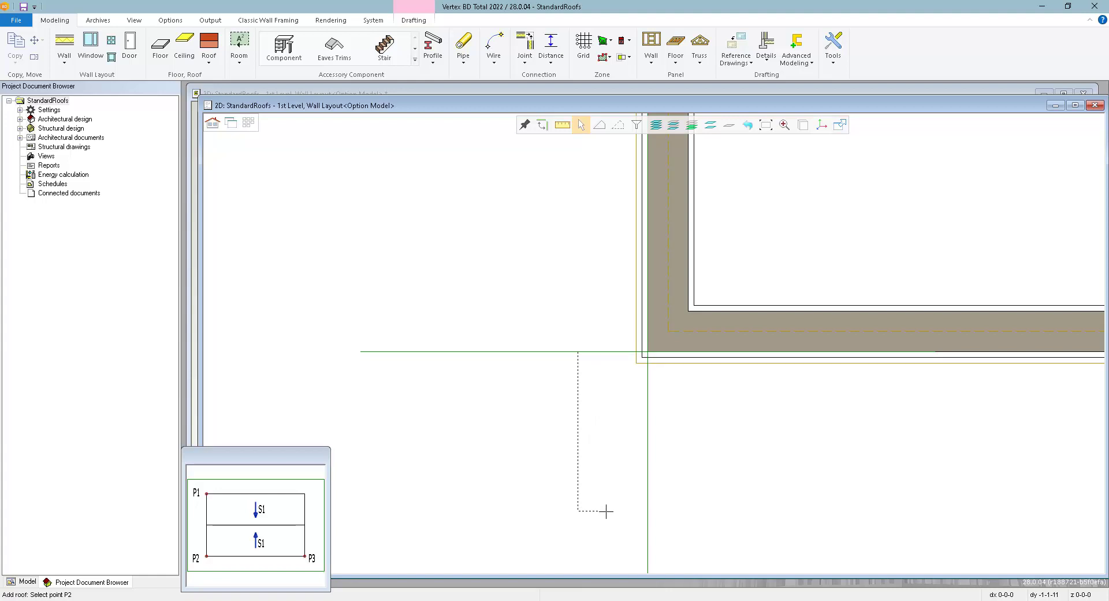
text(12)
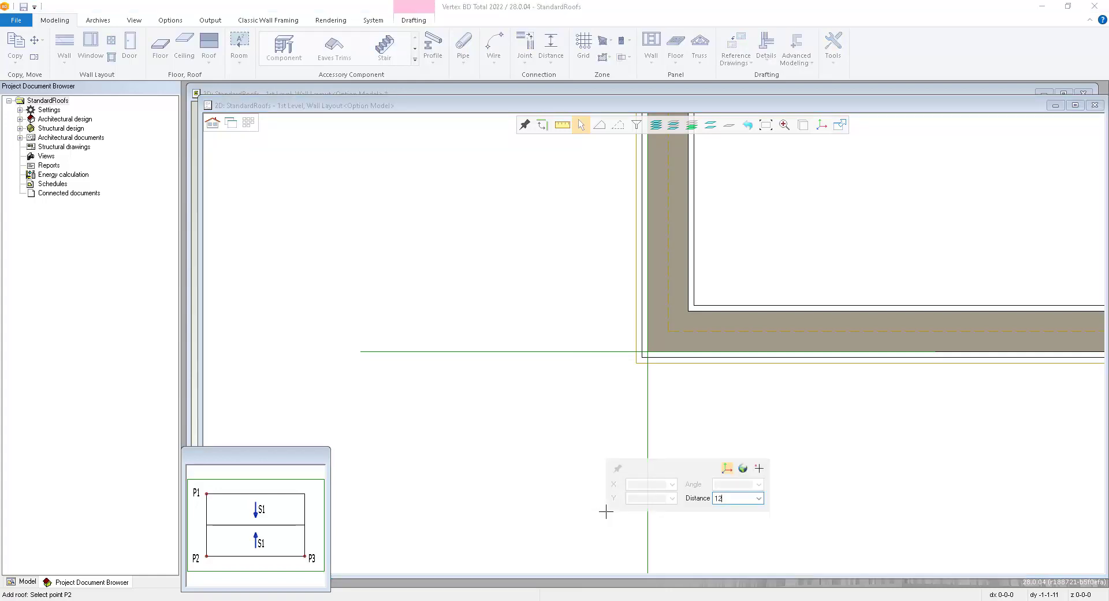
key(Return)
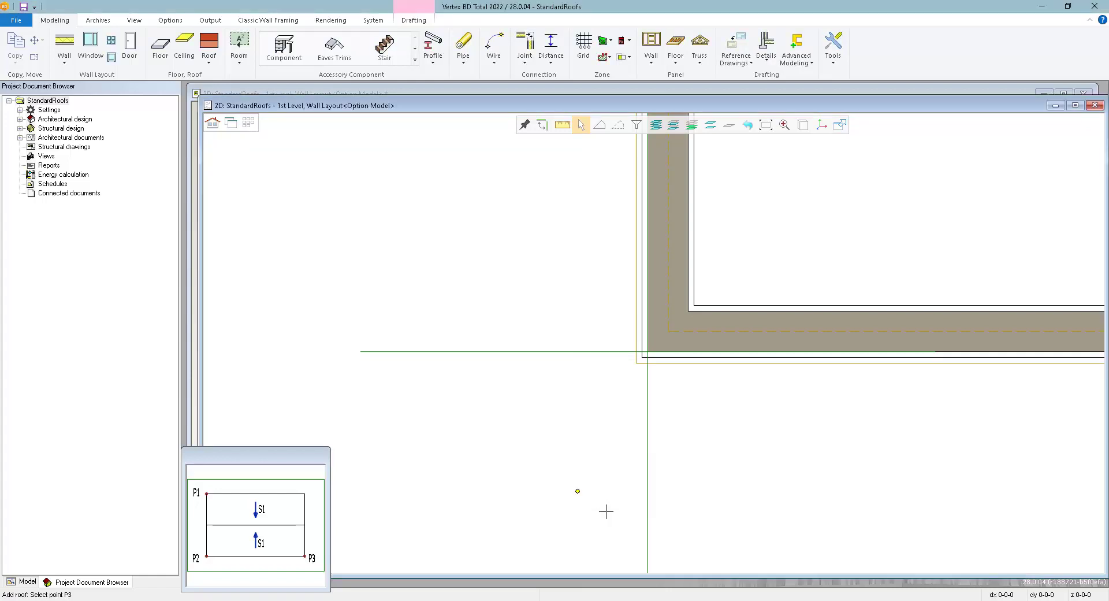
Place the third roof point P3 at distance 6, bringing up slope S1's parameters
scroll(661, 349, down, 3)
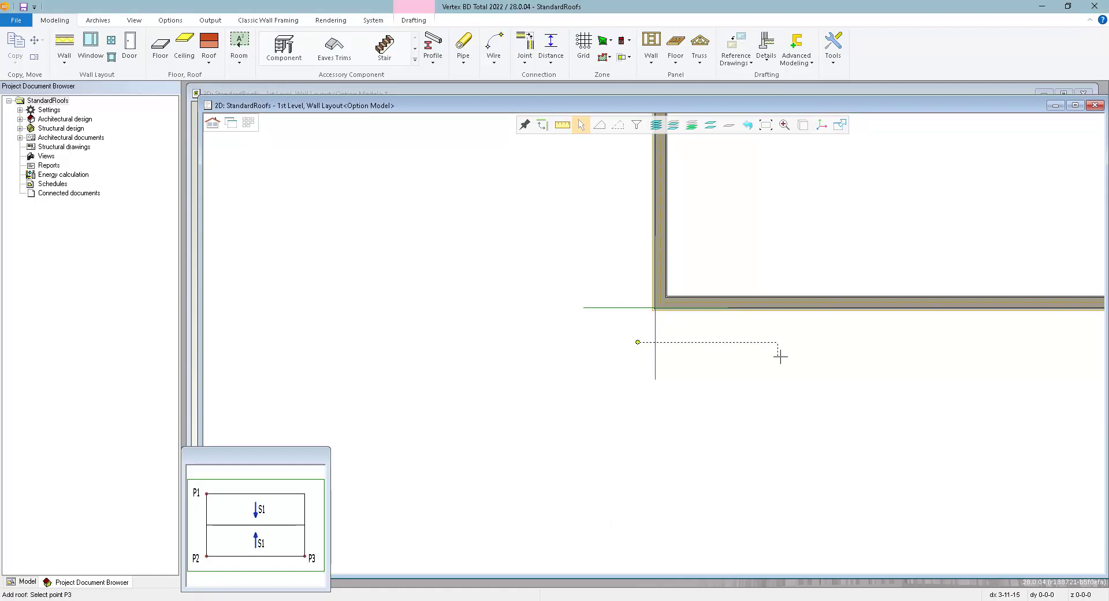
scroll(750, 356, down, 2)
scroll(820, 352, down, 3)
scroll(791, 336, up, 1)
scroll(653, 342, up, 1)
scroll(599, 248, up, 1)
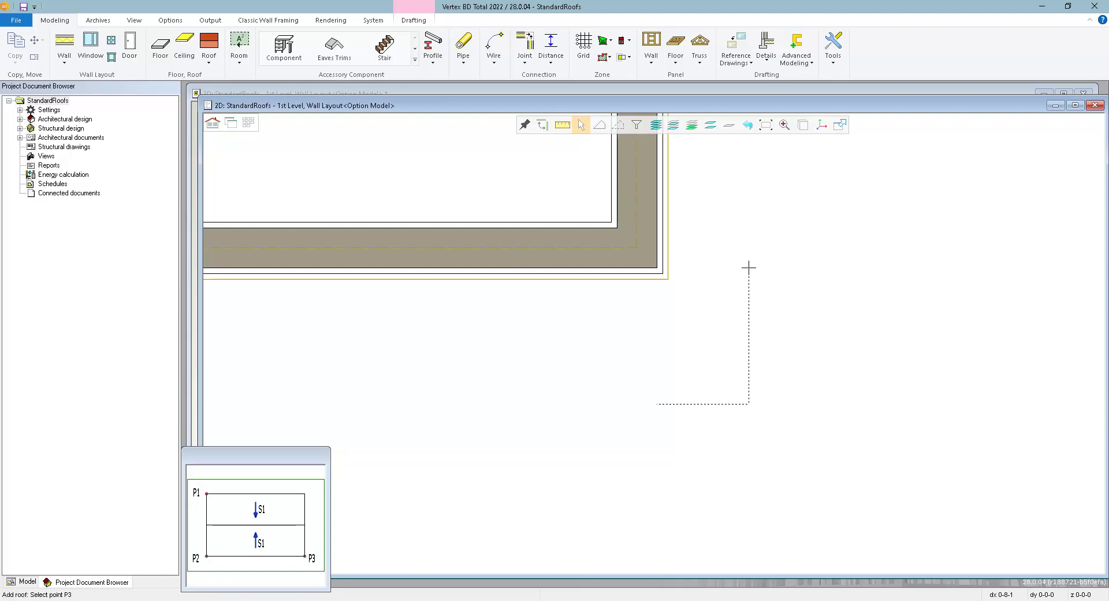
text(6)
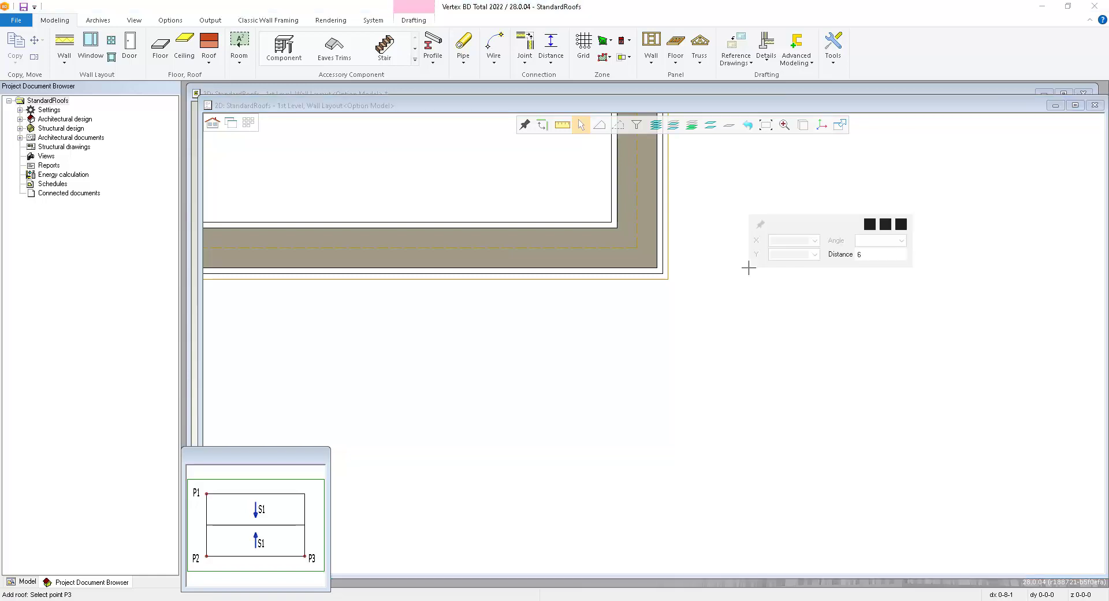
key(Return)
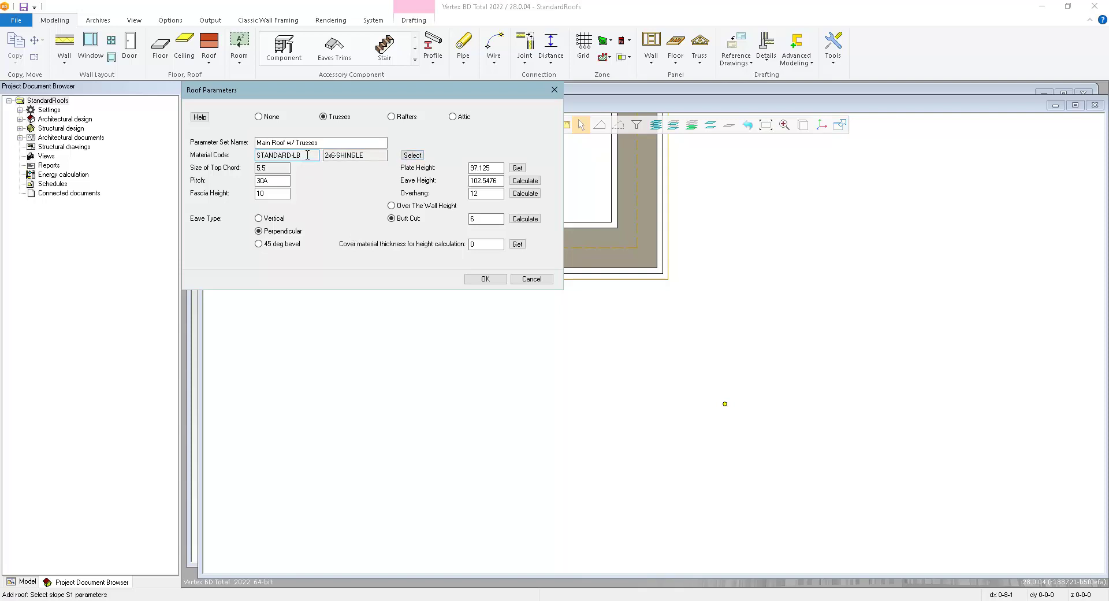
Set slope S1 to 8/12 pitch and the front wall's 97.125 plate height, then create the roof
drag(308, 154, 253, 154)
click(272, 181)
key(BackSpace)
key(BackSpace)
key(BackSpace)
click(269, 193)
click(517, 168)
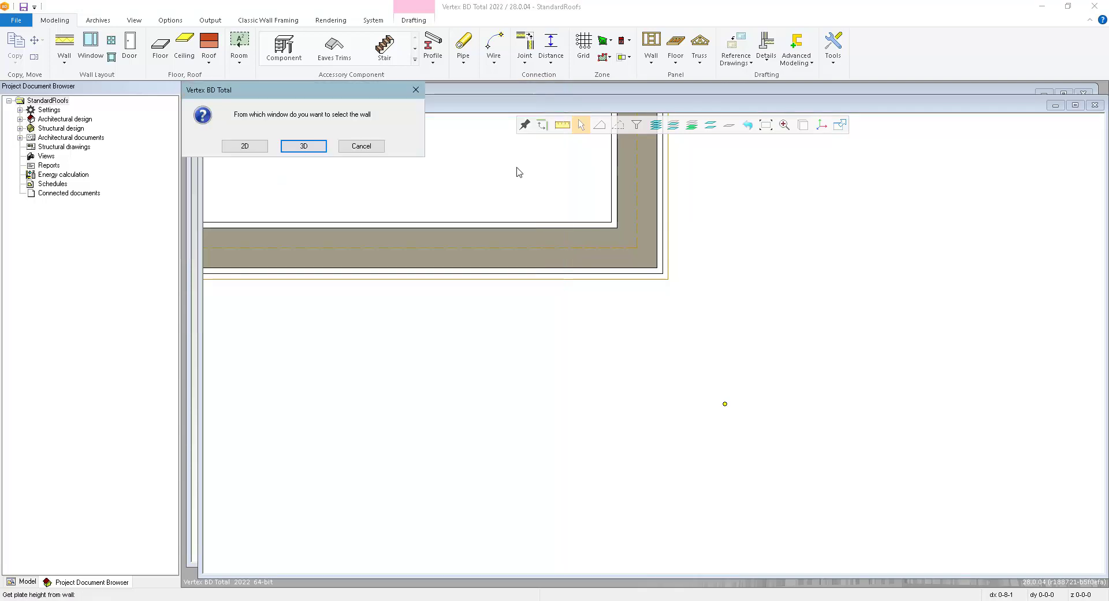
click(311, 151)
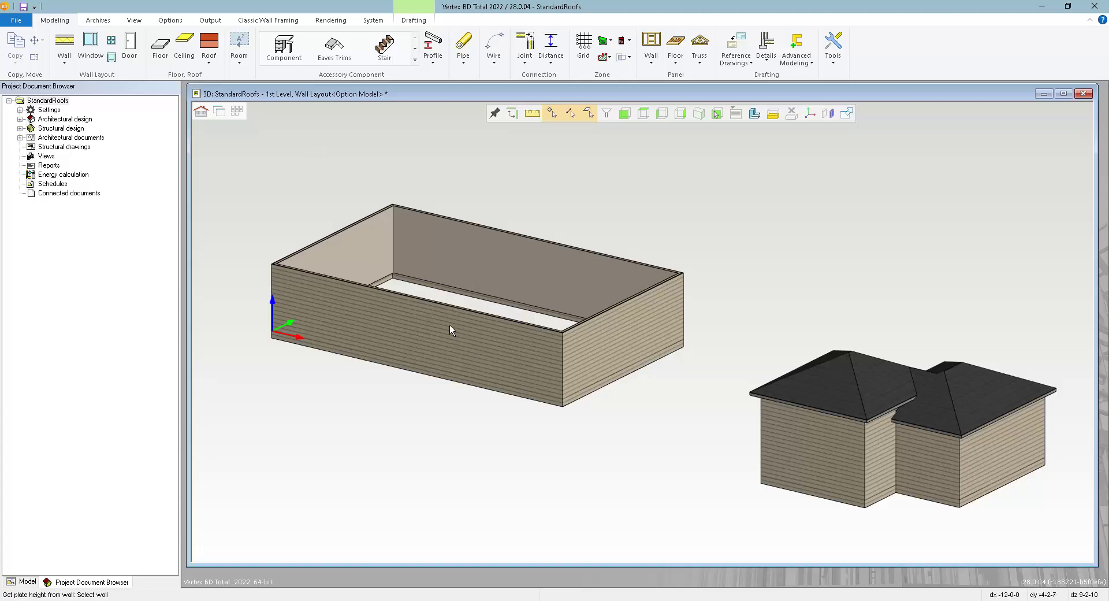
click(451, 323)
click(494, 168)
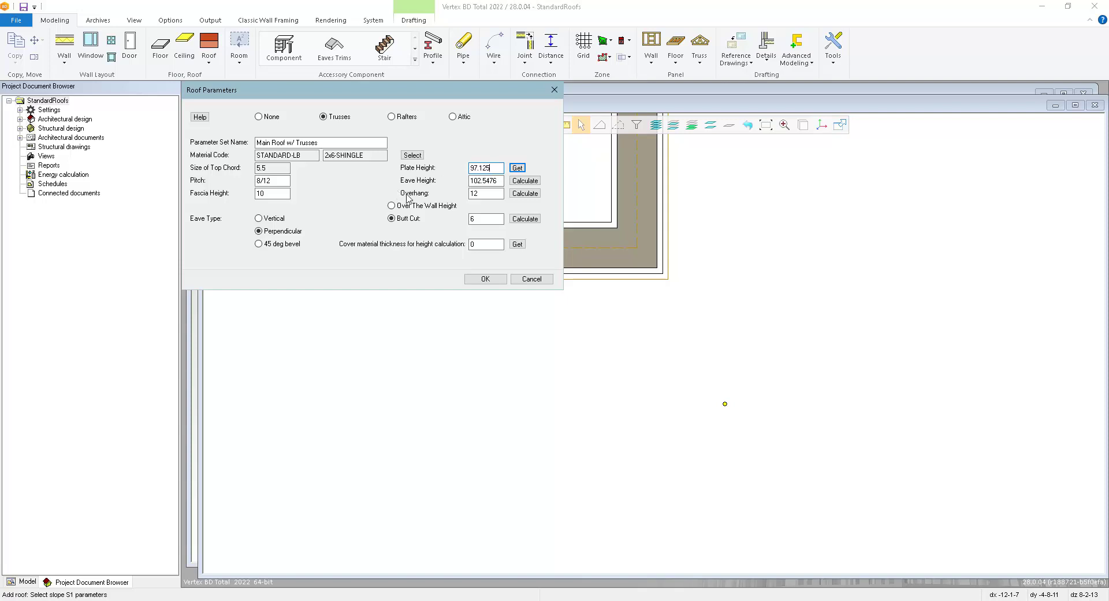
click(487, 197)
click(525, 181)
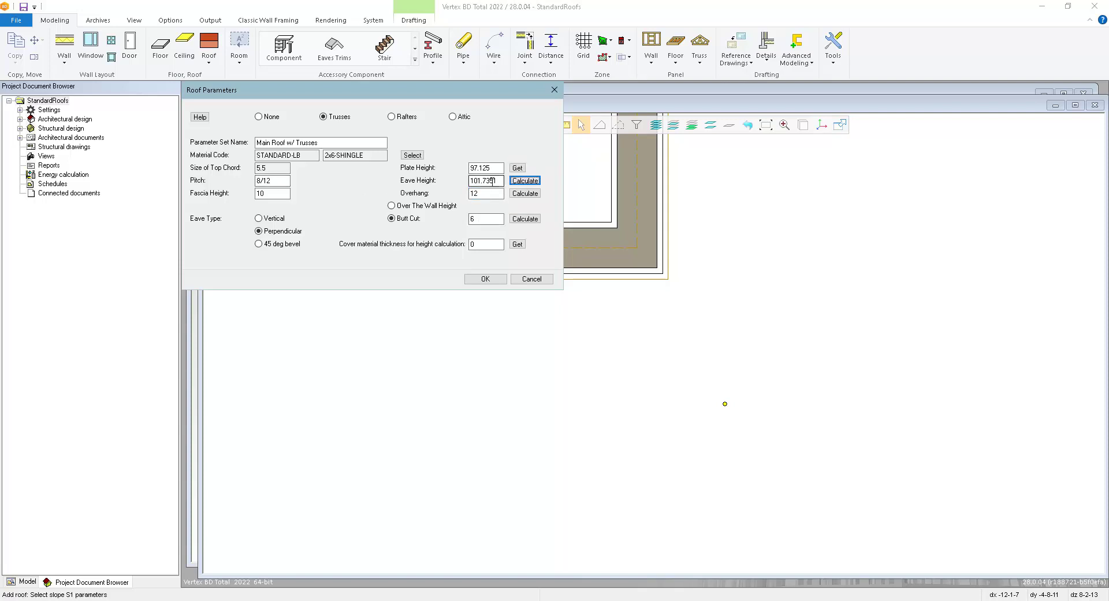
click(484, 280)
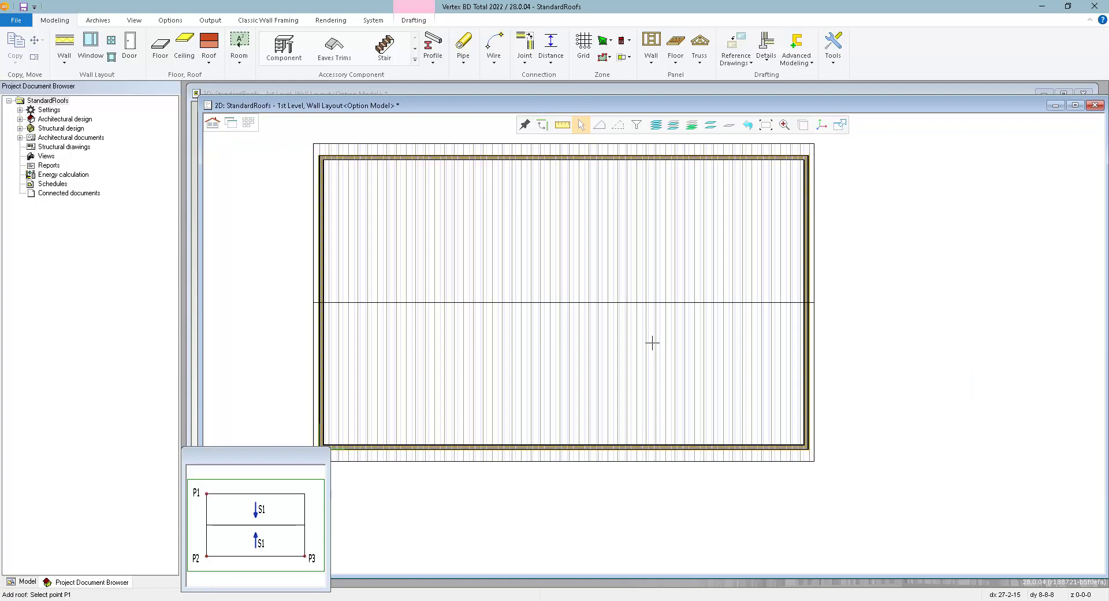
End the roof command, orbit to inspect the center-ridge gable roof, and return to 2D layout
key(Return)
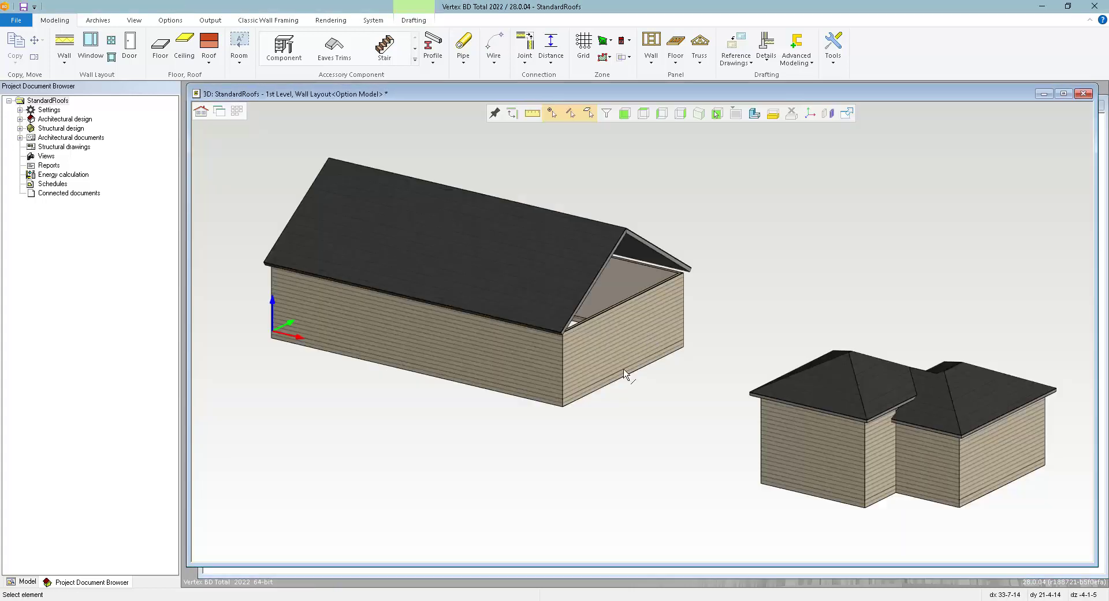
middle_drag(519, 285, 642, 331)
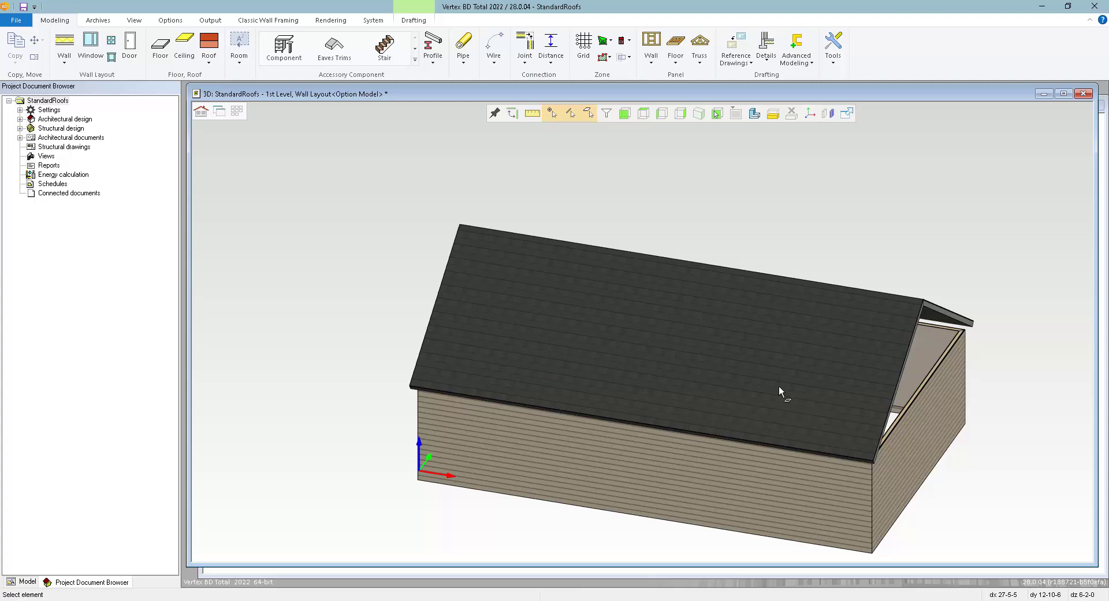
key(ctrl+Tab)
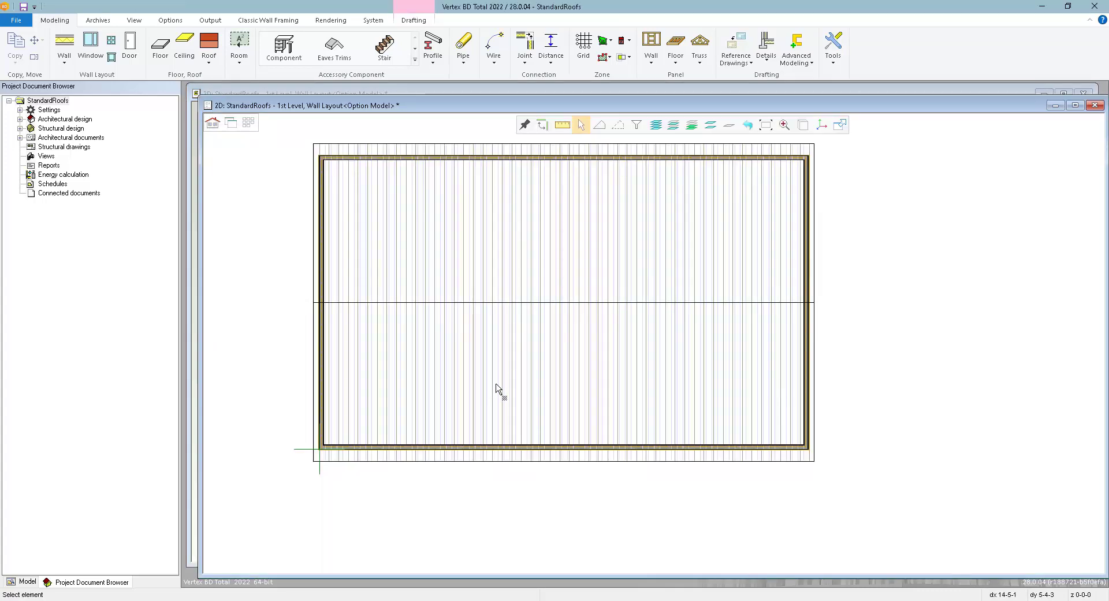
click(208, 64)
click(233, 82)
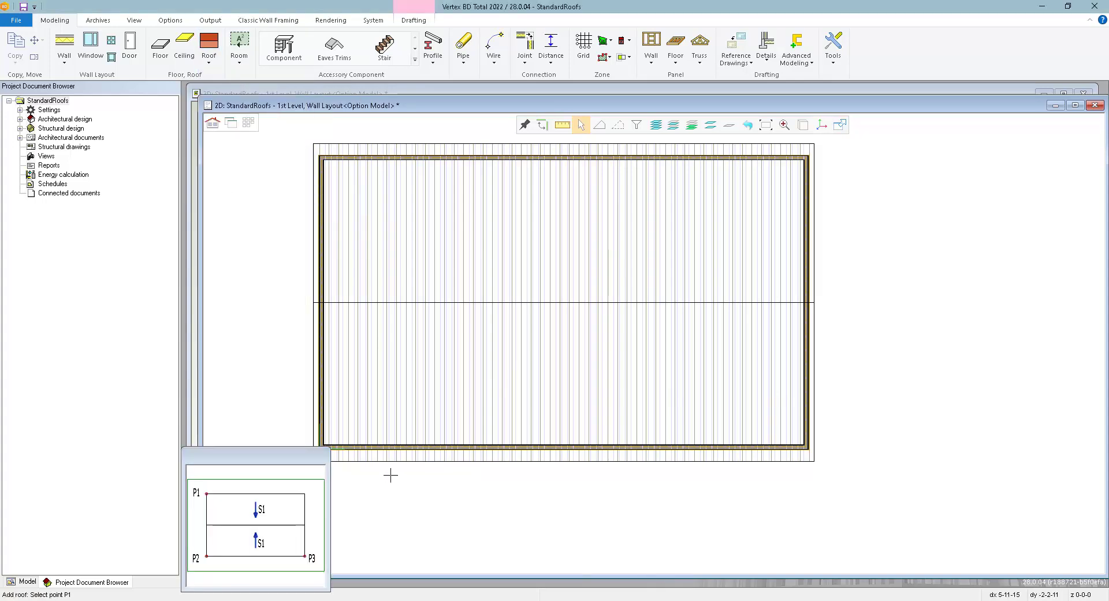
scroll(393, 475, up, 2)
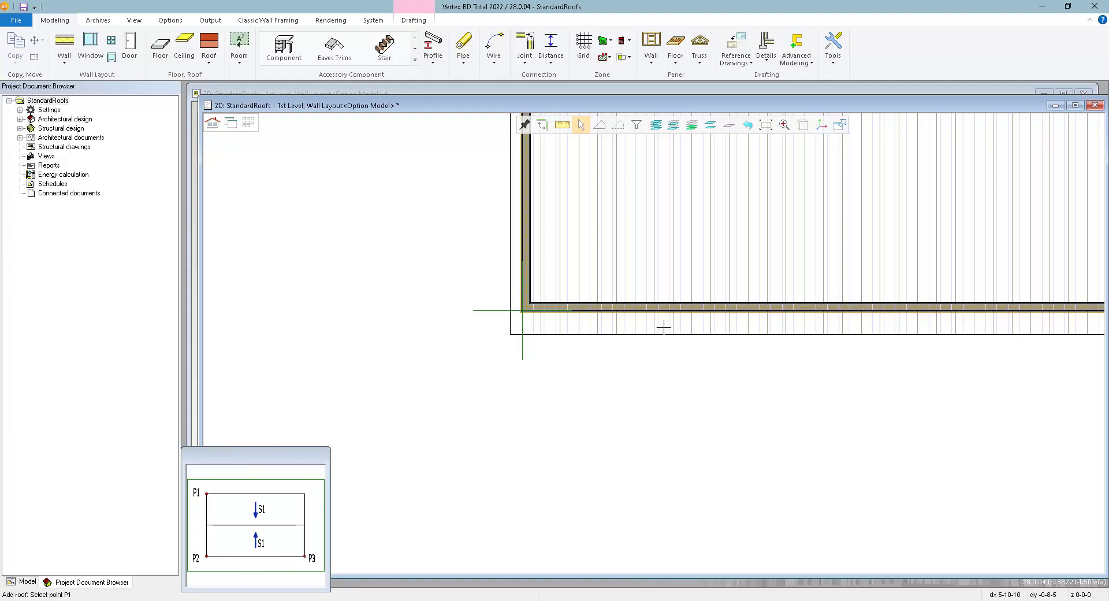
scroll(849, 300, down, 1)
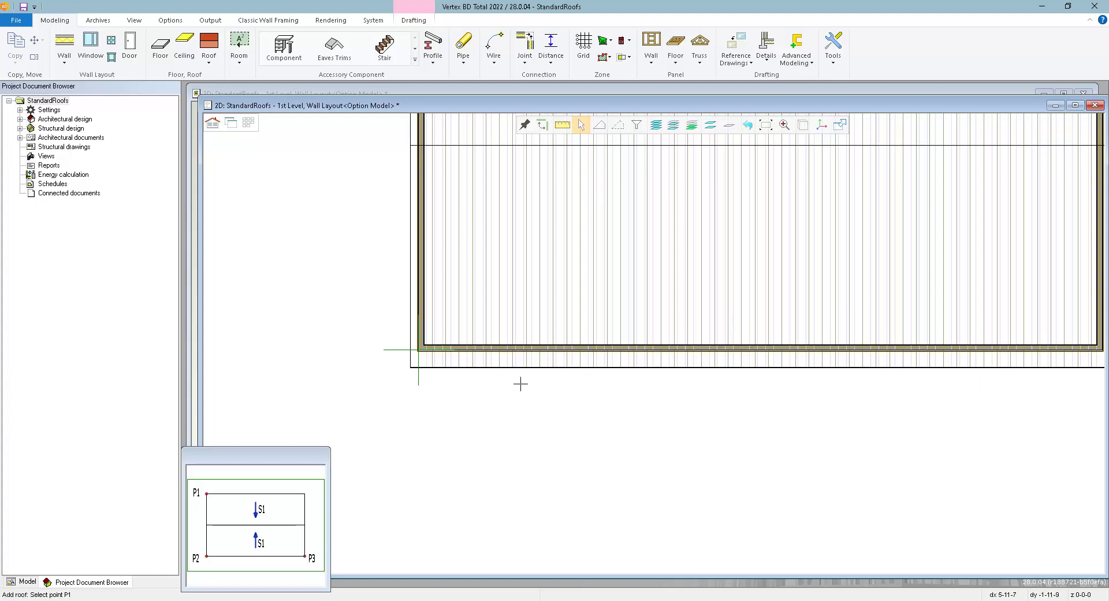
scroll(520, 384, up, 1)
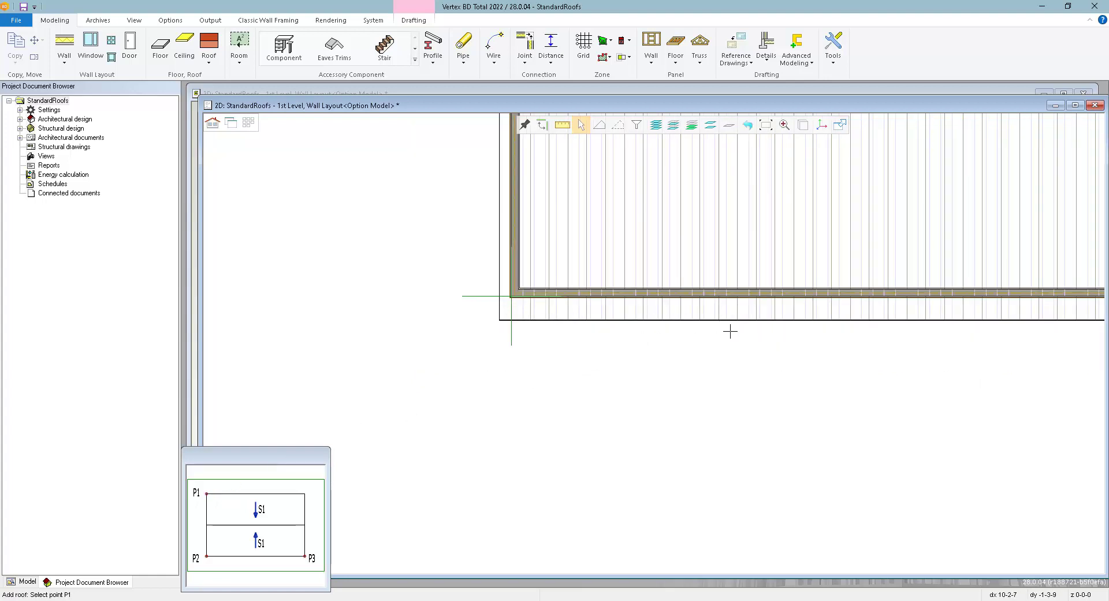
scroll(653, 341, up, 2)
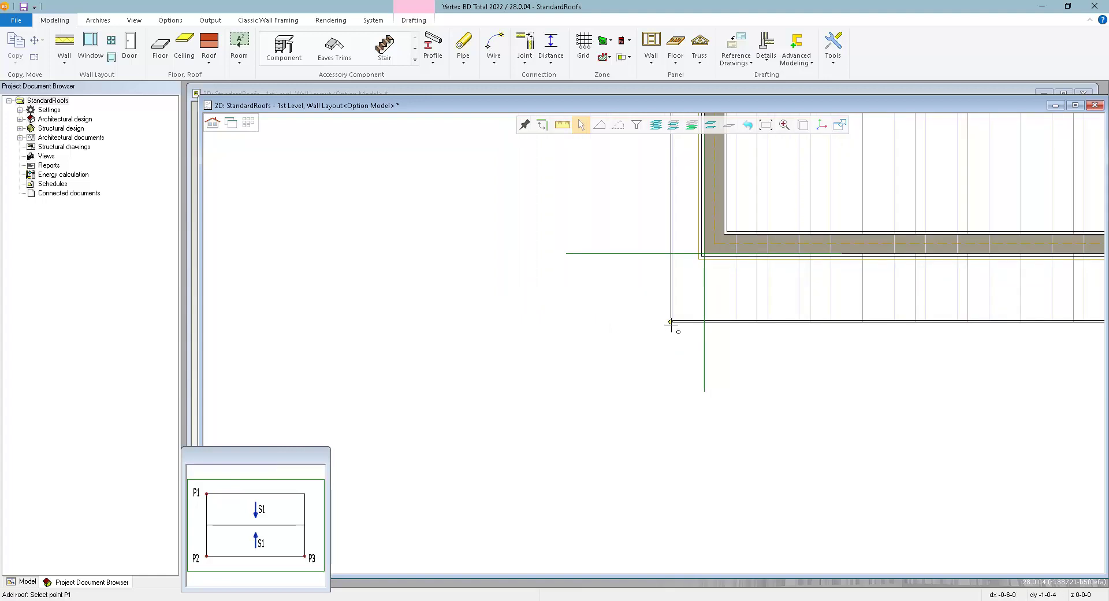
scroll(670, 325, up, 1)
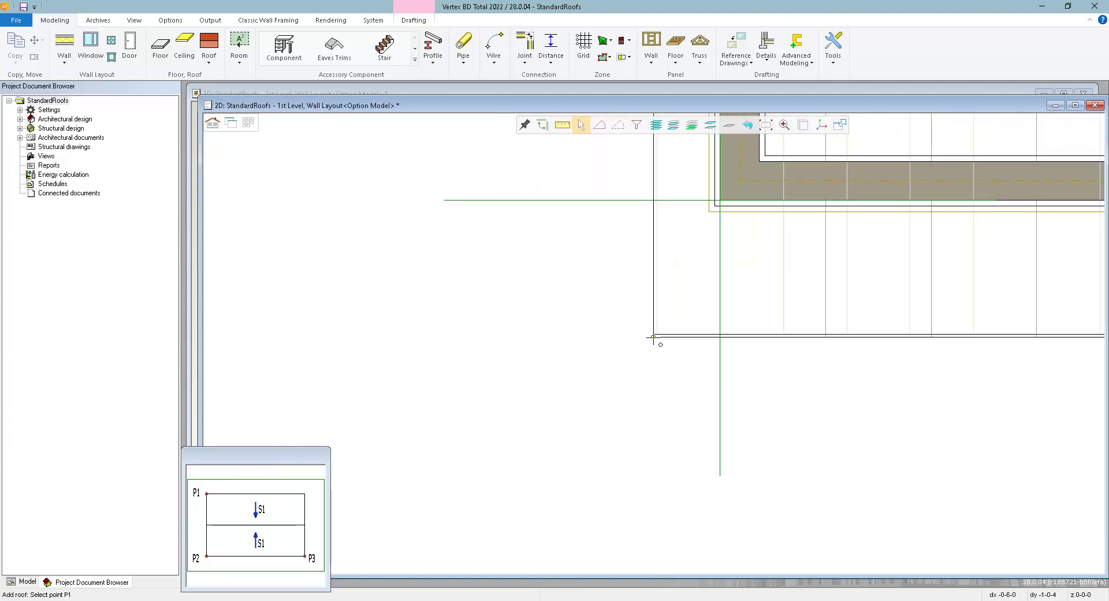
scroll(653, 338, down, 3)
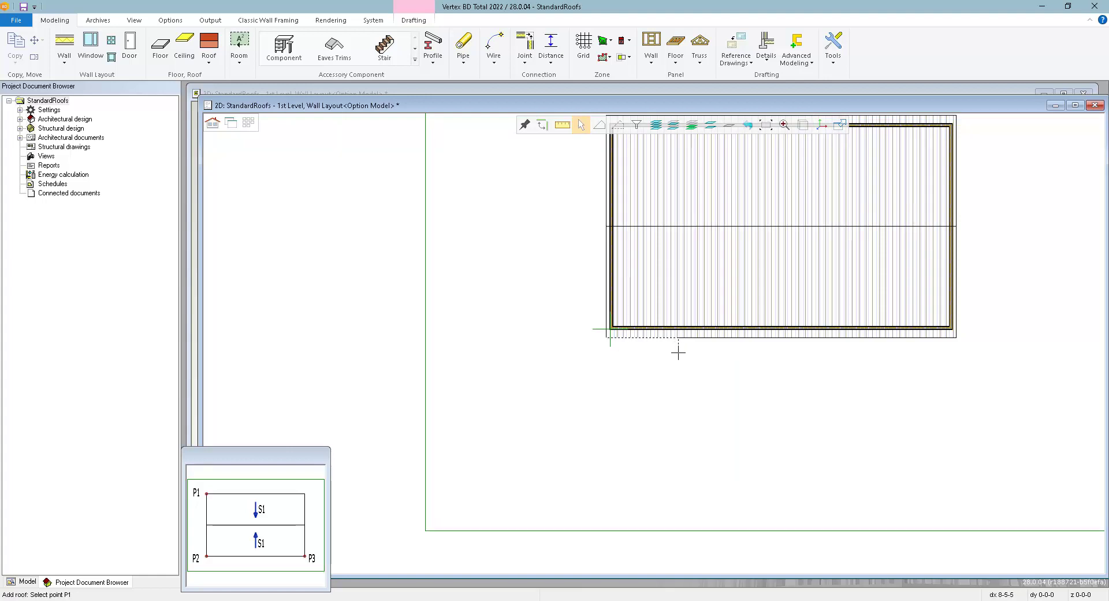
Outline the dormer roof with points at 10 and 10, and a third on the ridge line
text(10)
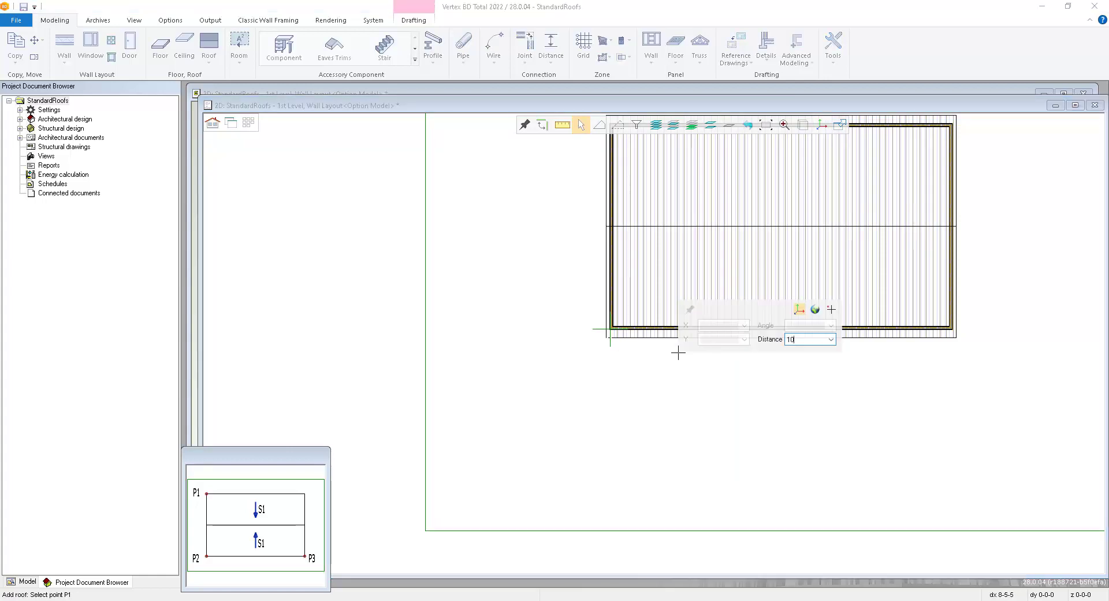
key(Return)
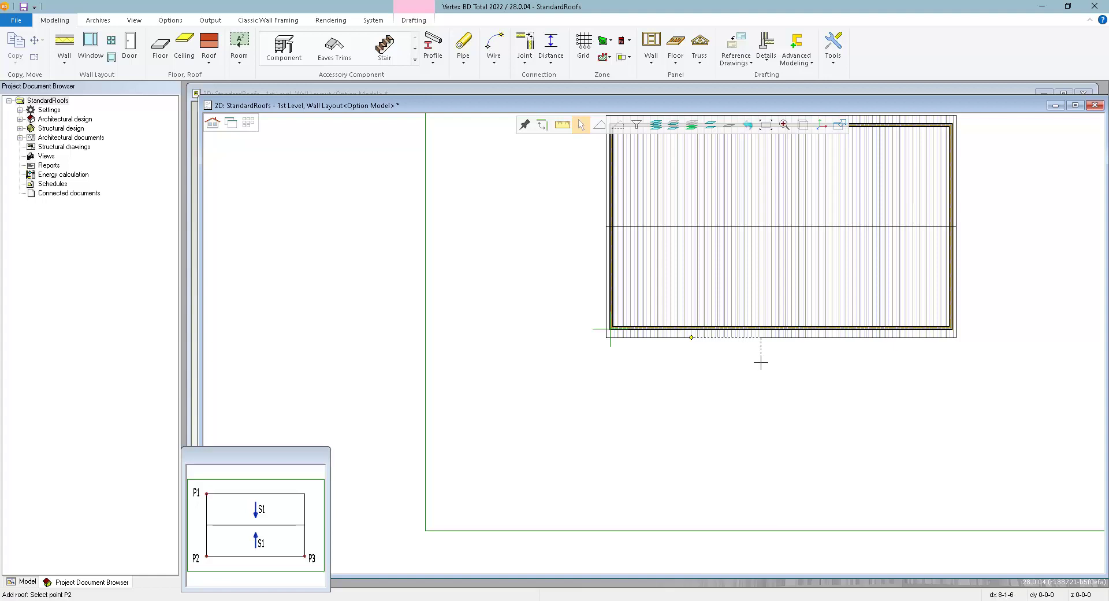
text(10)
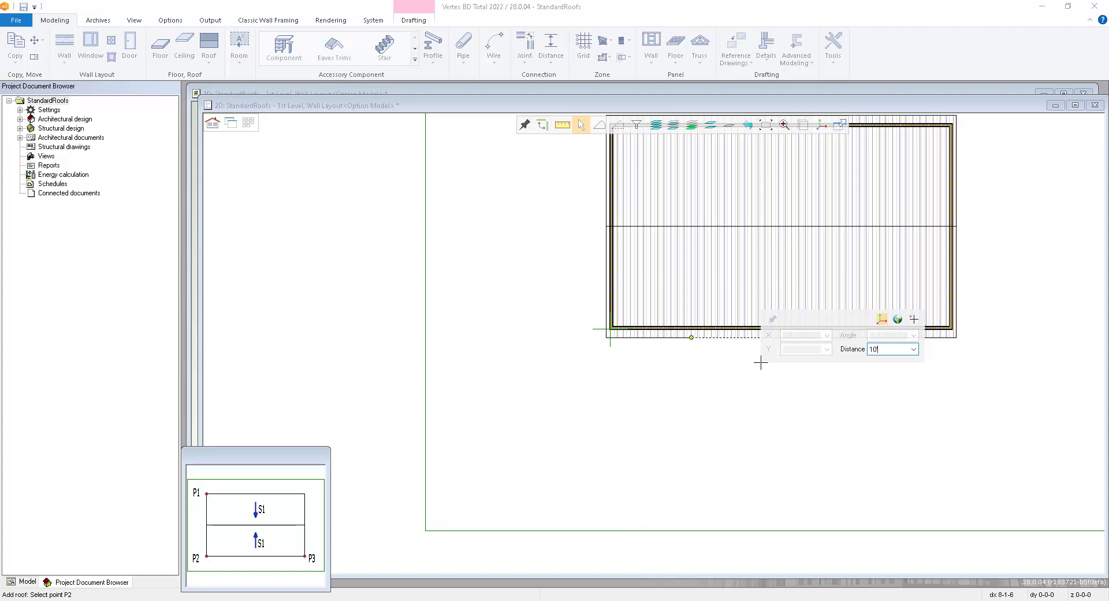
key(Return)
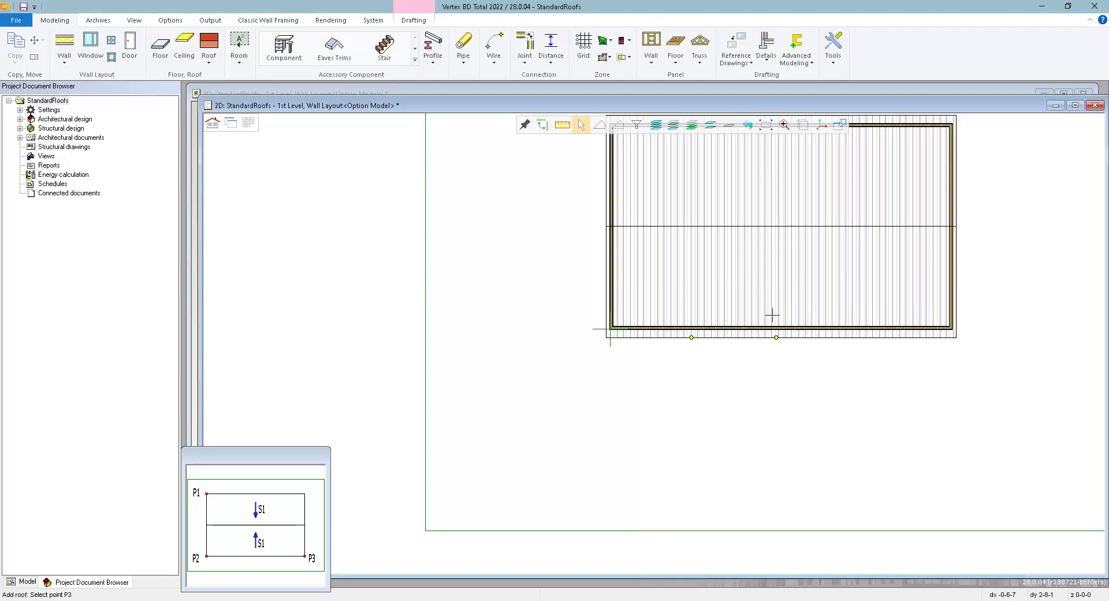
click(782, 226)
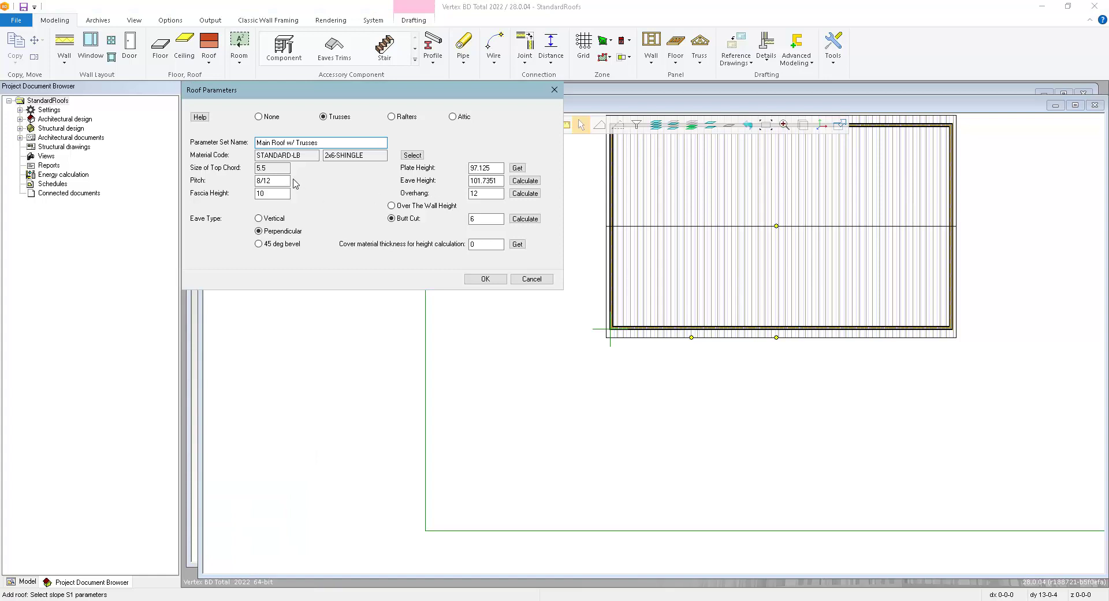
Set the dormer slope to eave height 150 and pitch 4/12, finish it, and view in 3D
double_click(494, 181)
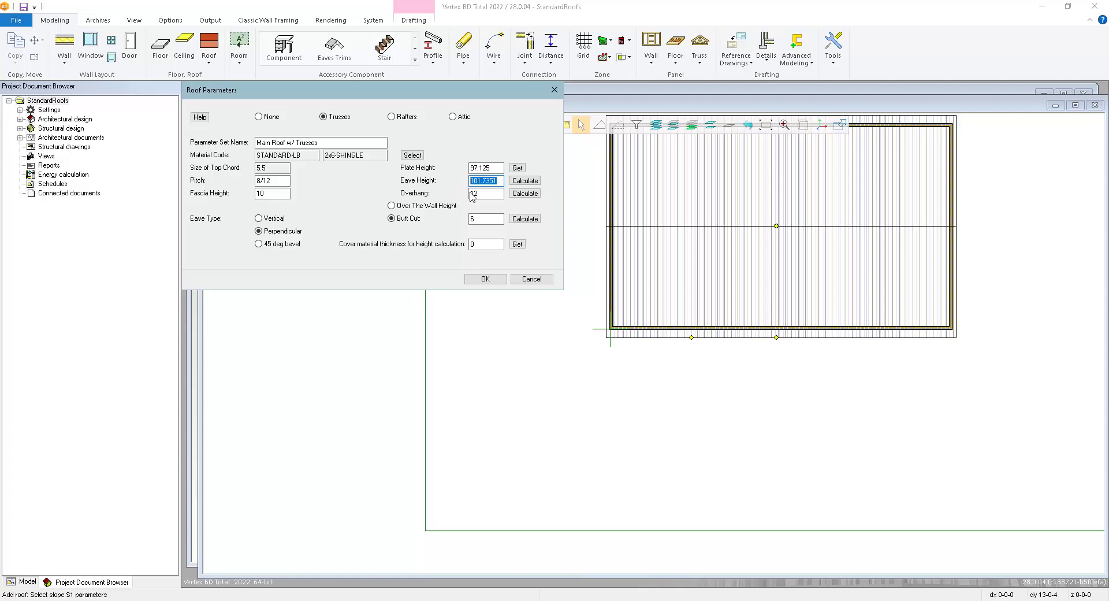
text(150)
click(258, 181)
click(476, 282)
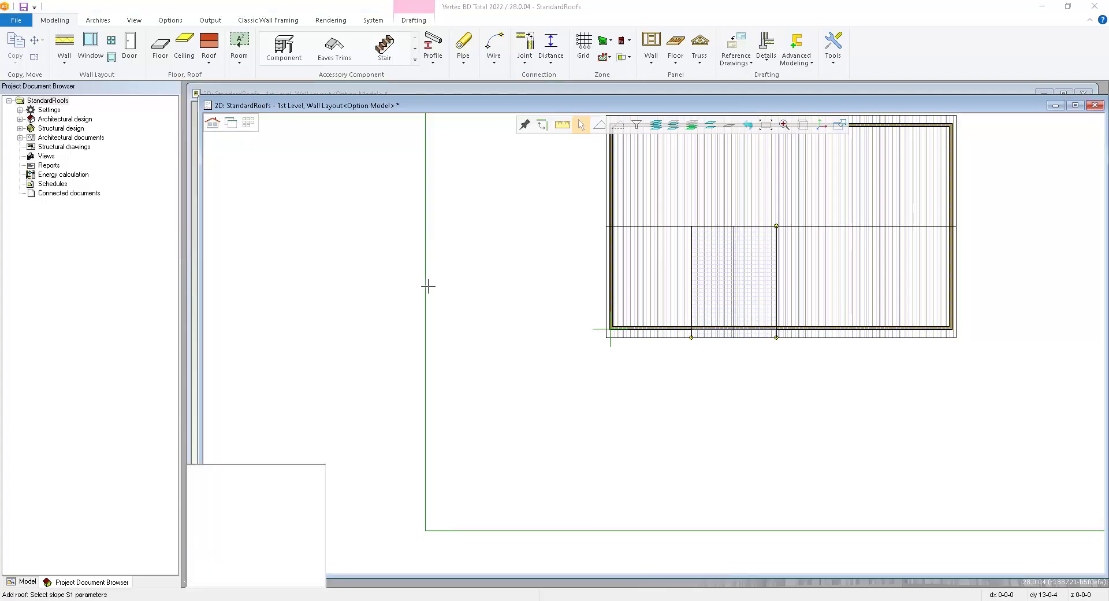
click(766, 277)
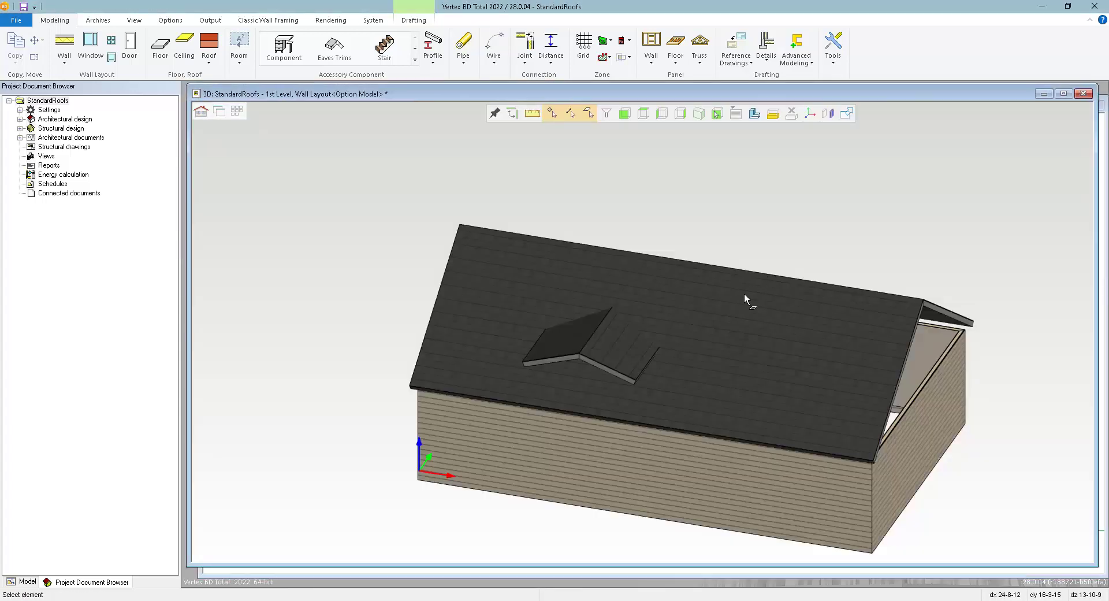
middle_drag(625, 382, 812, 332)
Select both halves of the dormer roof in the 2D wall layout plan
key(ctrl+Tab)
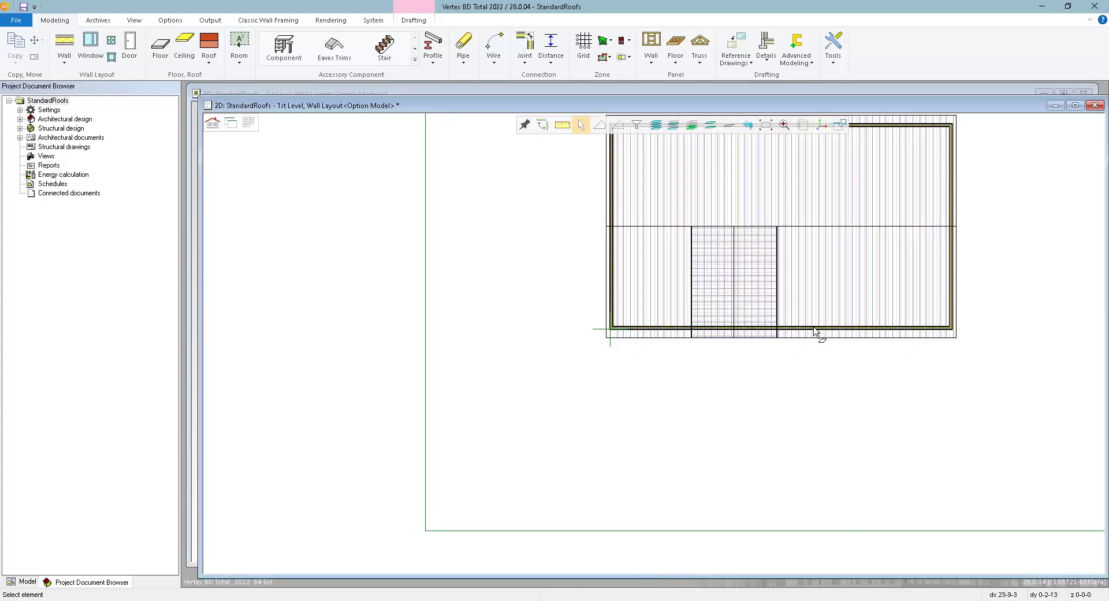
scroll(651, 371, up, 3)
click(656, 379)
key(Escape)
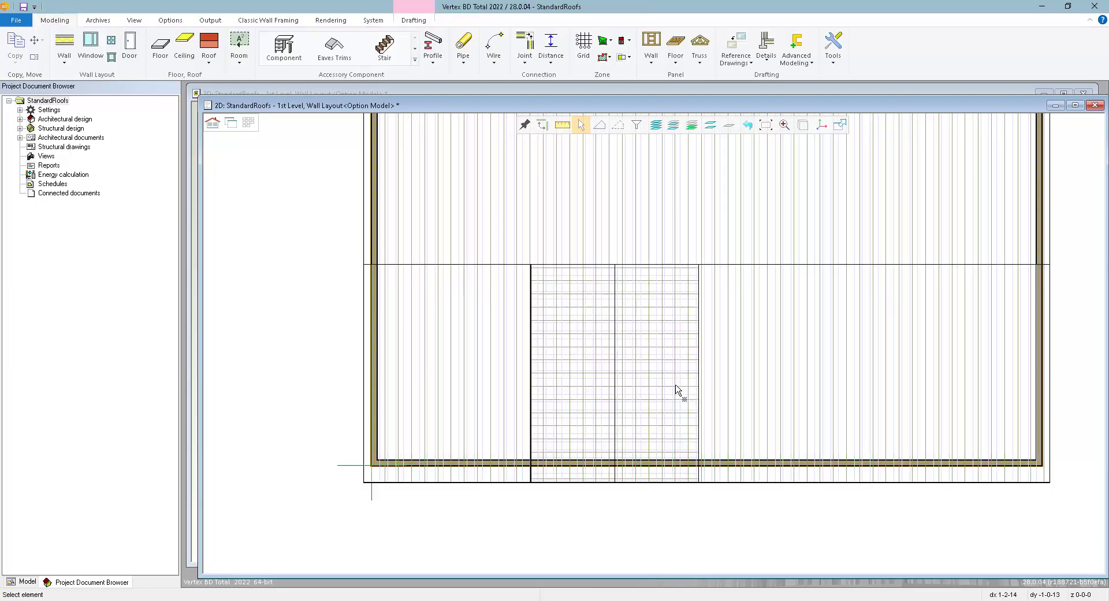
click(675, 391)
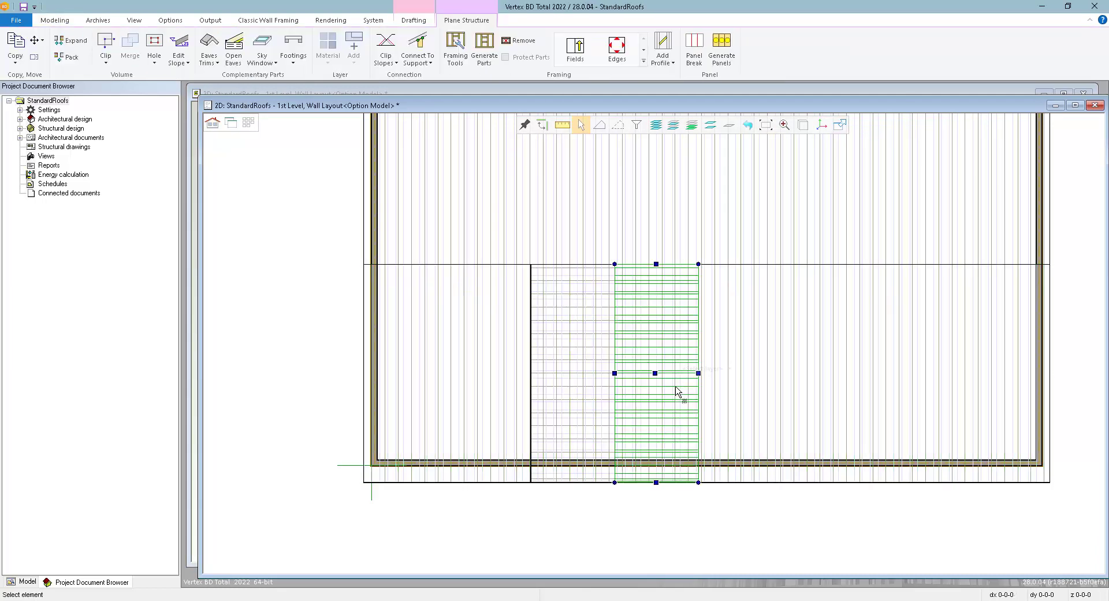
click(591, 403)
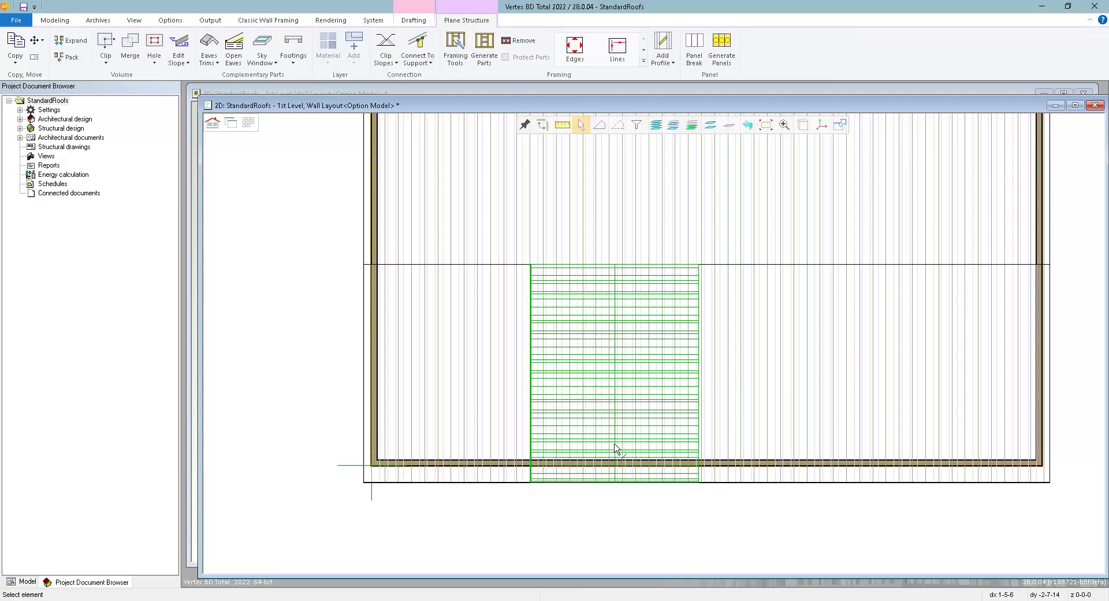
Copy the dormer roof farther along the same wall and inspect both dormers in 3D
right_click(641, 515)
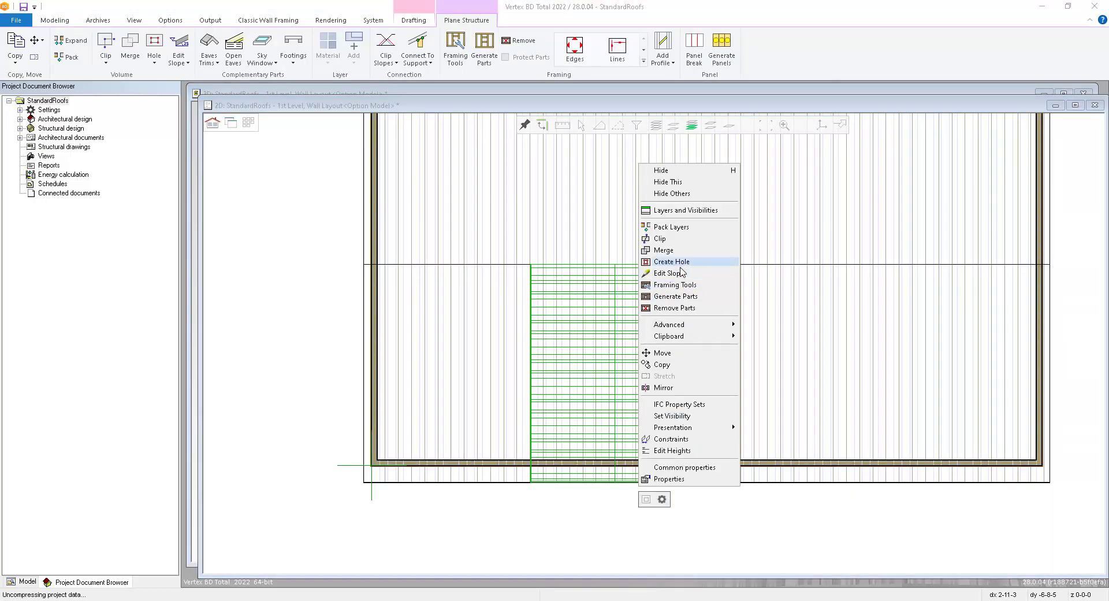
click(658, 365)
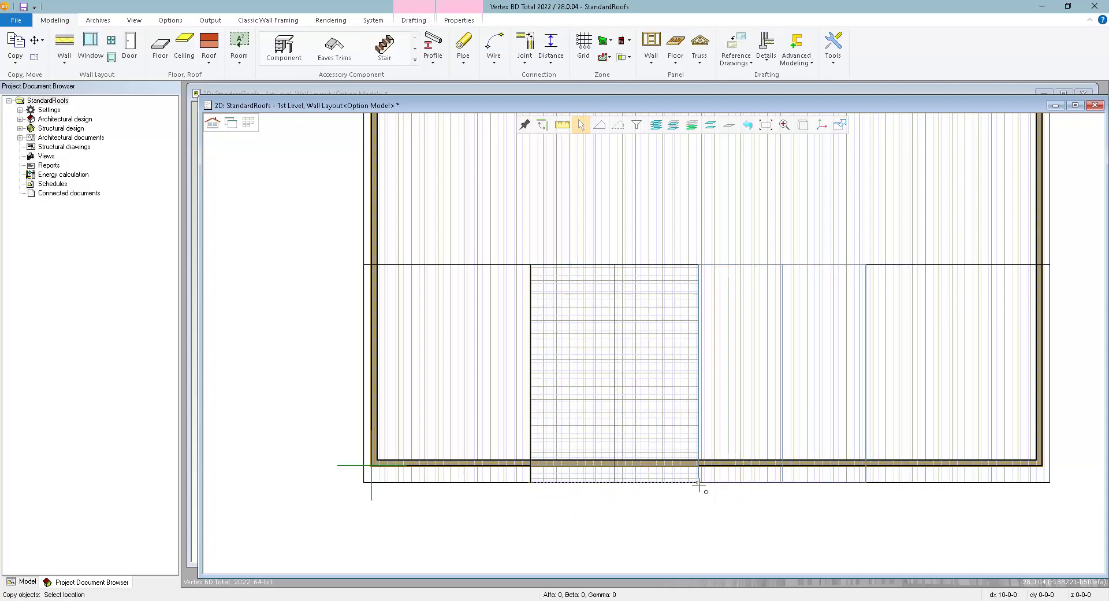
scroll(656, 344, up, 2)
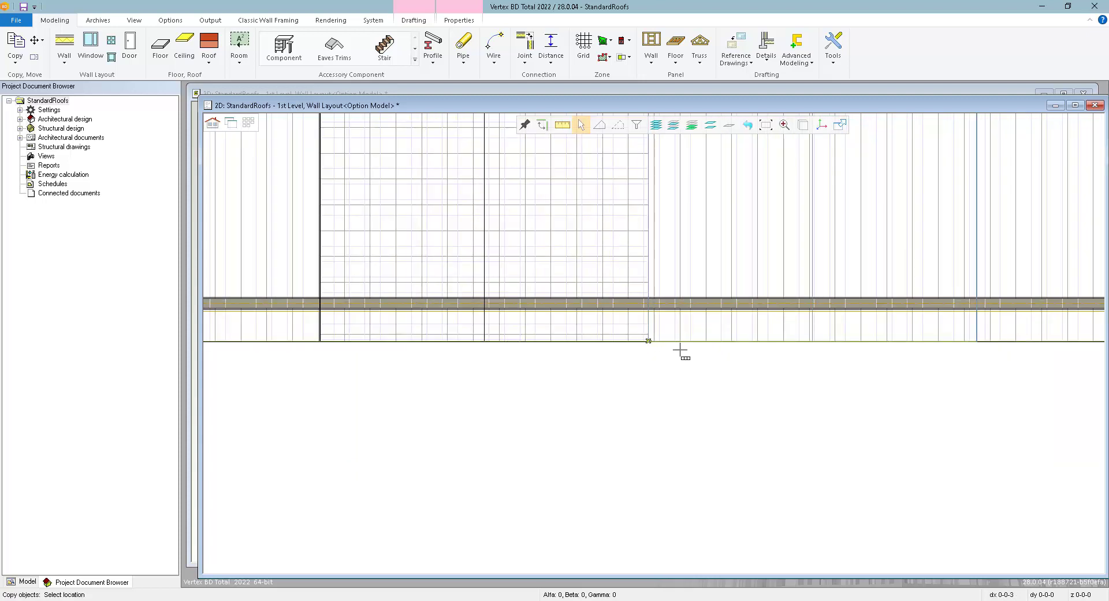
scroll(652, 347, down, 2)
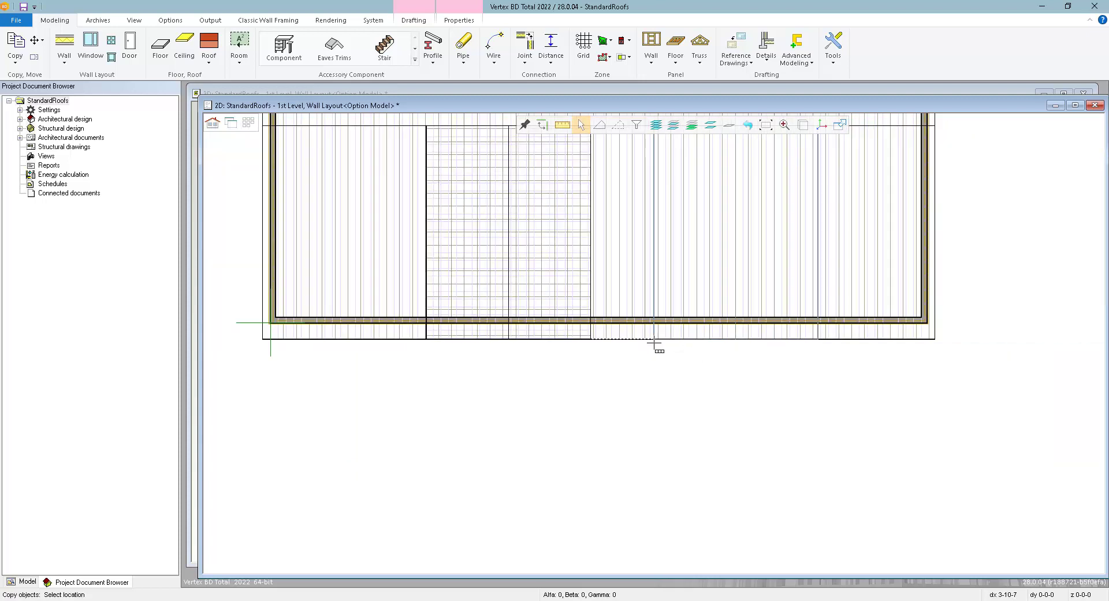
click(689, 338)
key(Return)
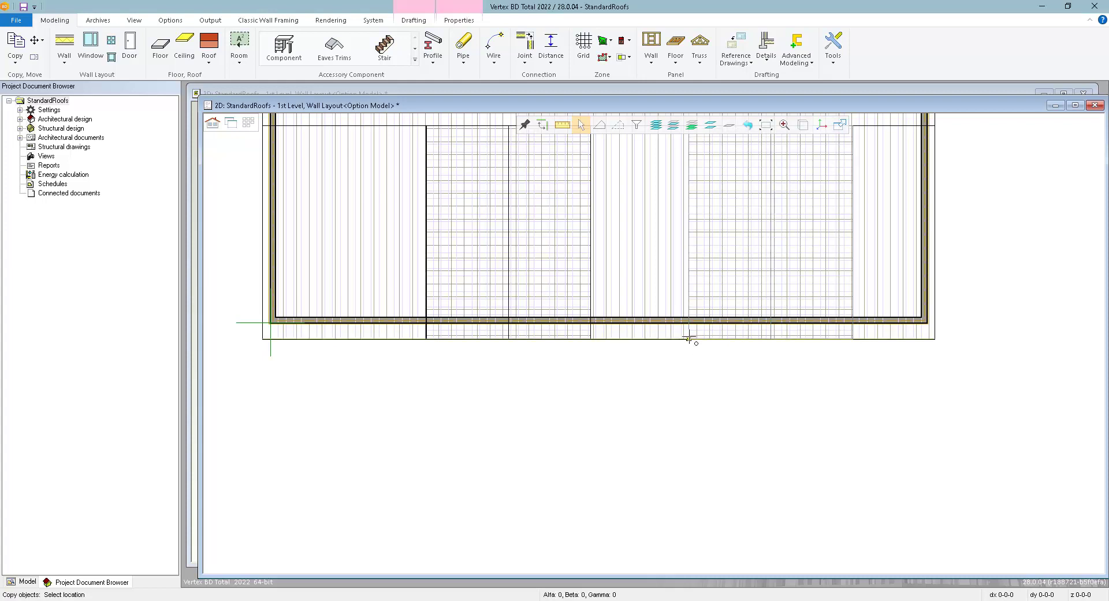
key(Escape)
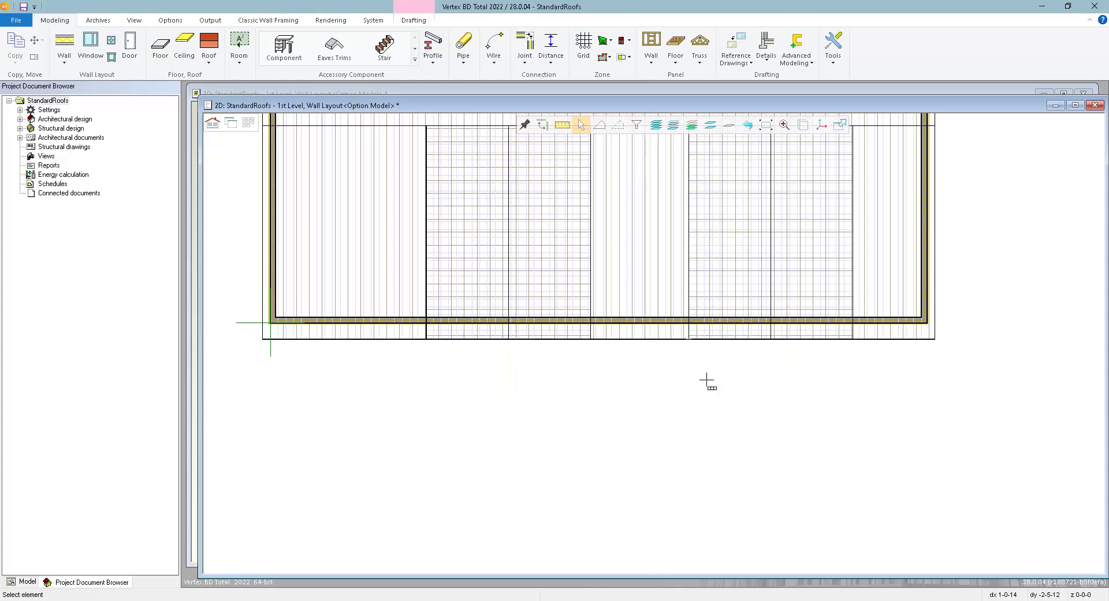
scroll(683, 344, down, 5)
scroll(629, 287, up, 3)
key(ctrl+Tab)
middle_drag(676, 421, 690, 361)
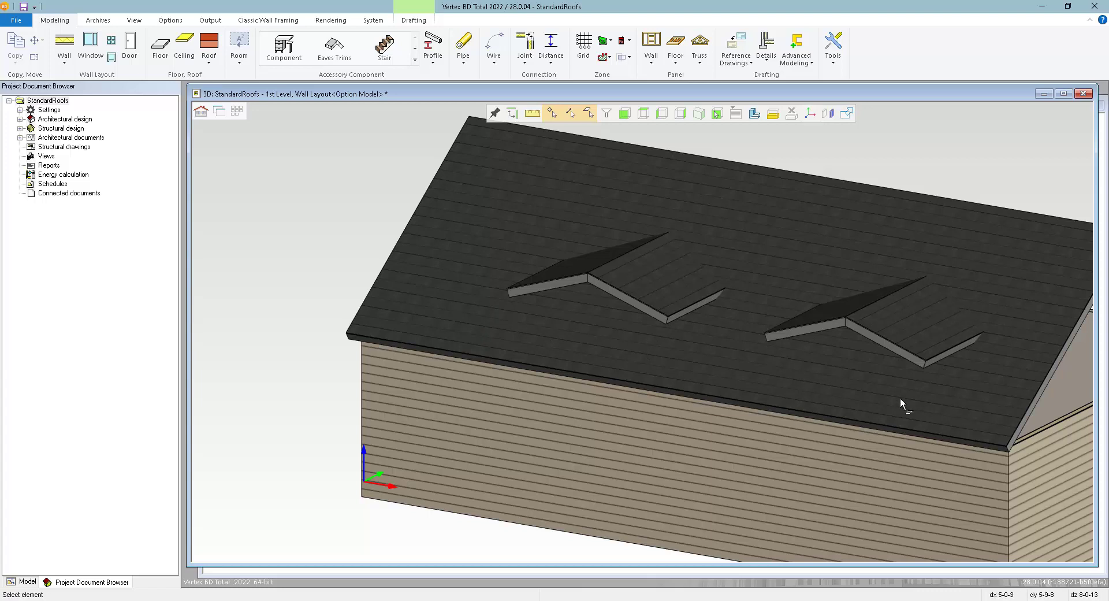
Clip both right dormer roof planes against the main roof slope, accepting layered slopes and automatic clip lines
scroll(632, 305, down, 1)
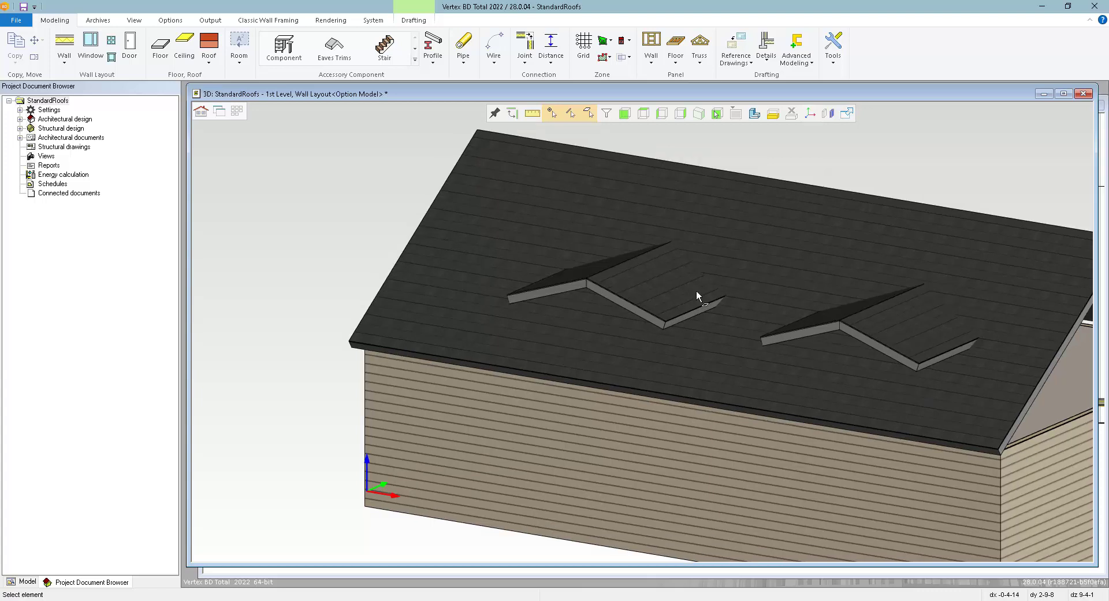
click(813, 325)
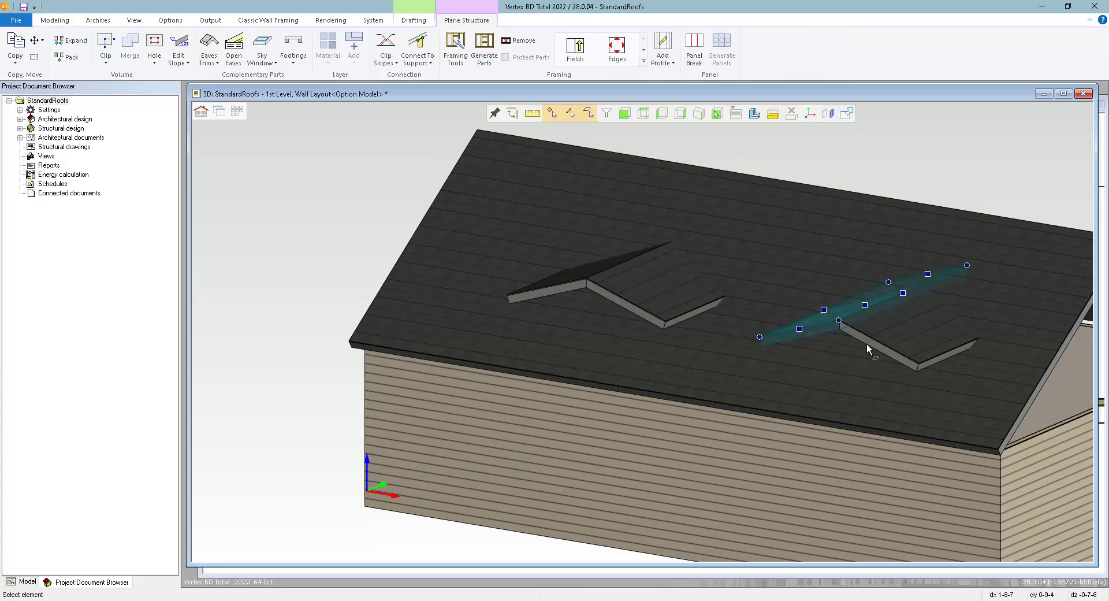
ctrl+click(900, 340)
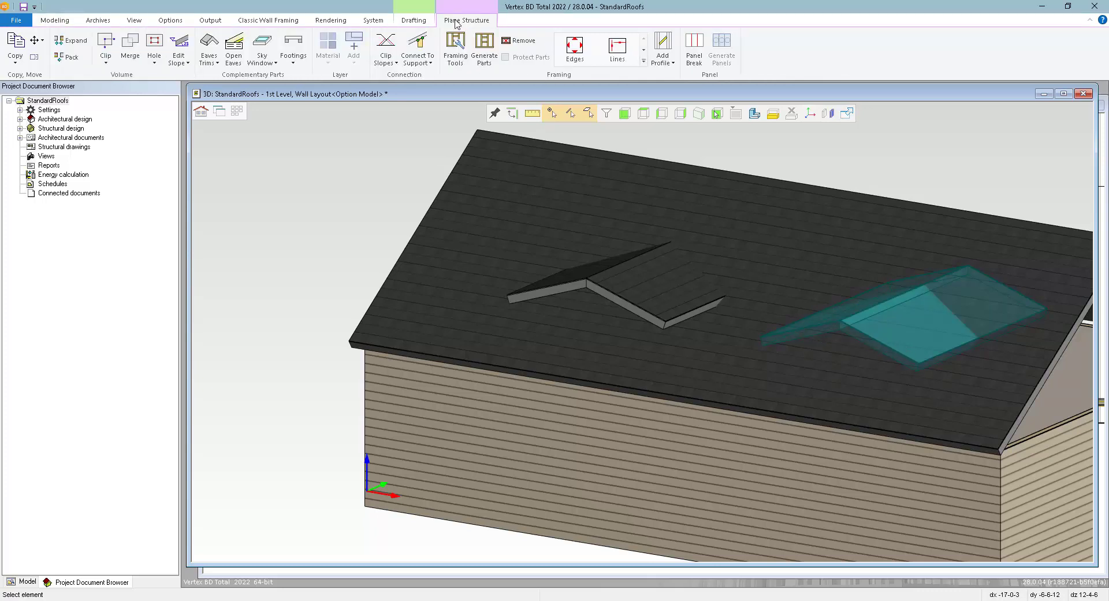
click(390, 64)
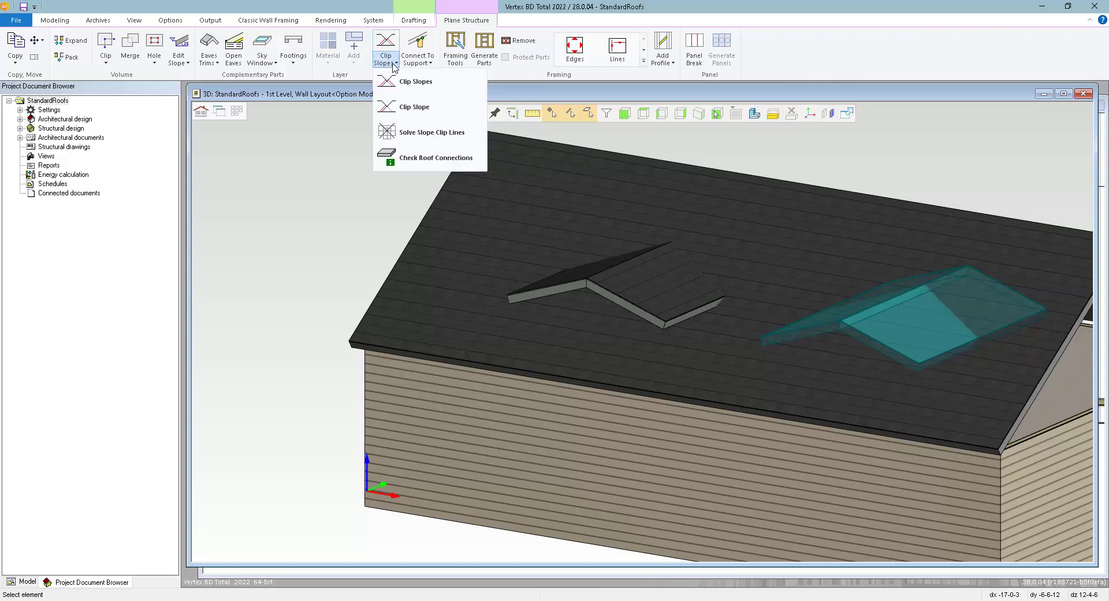
click(420, 82)
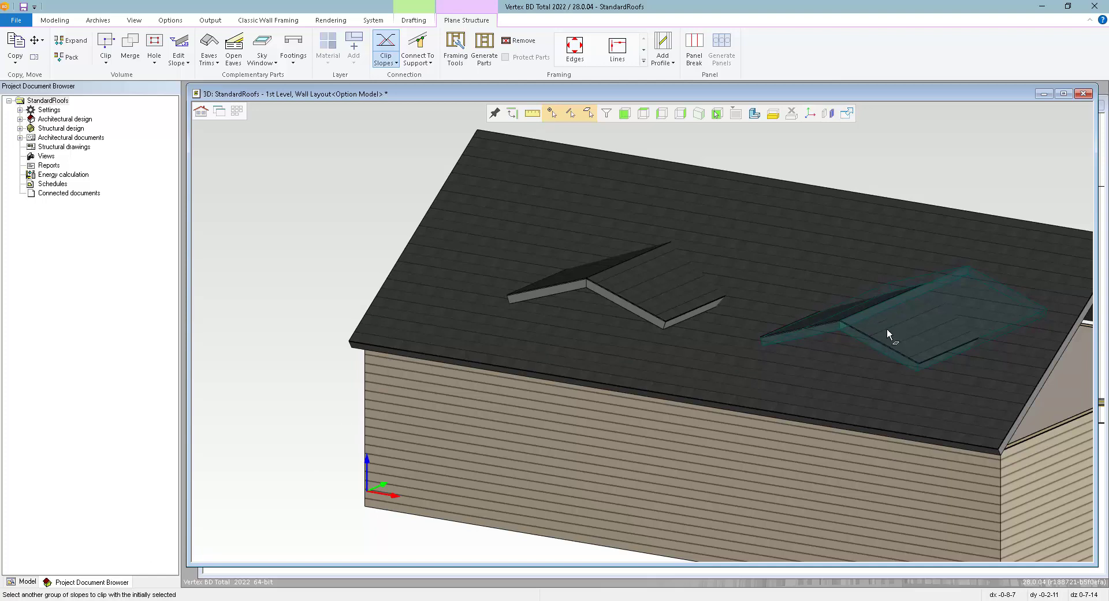
click(843, 380)
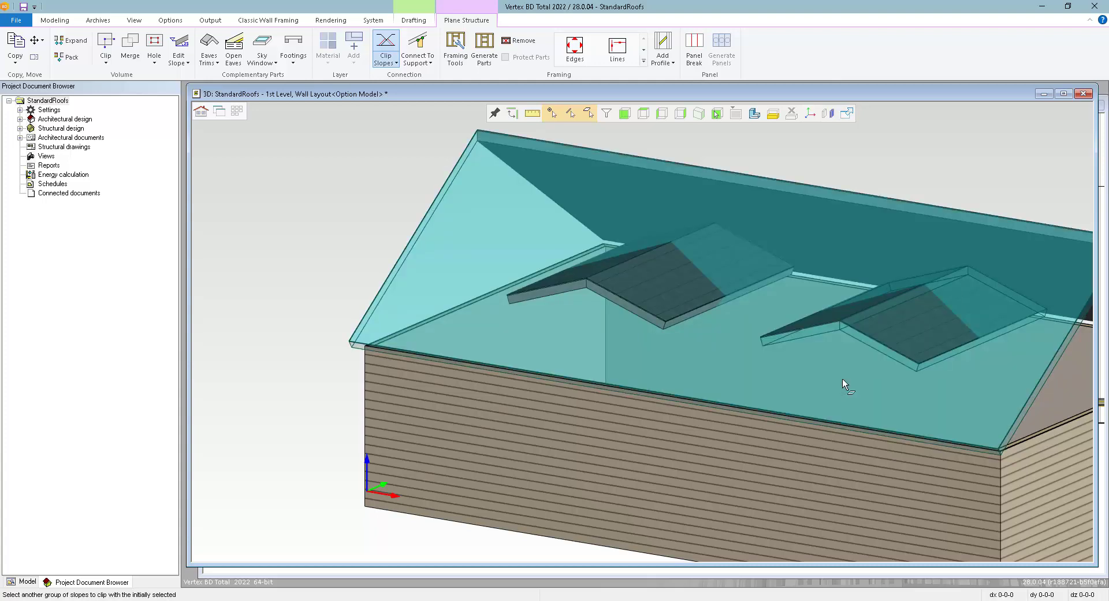
right_click(842, 379)
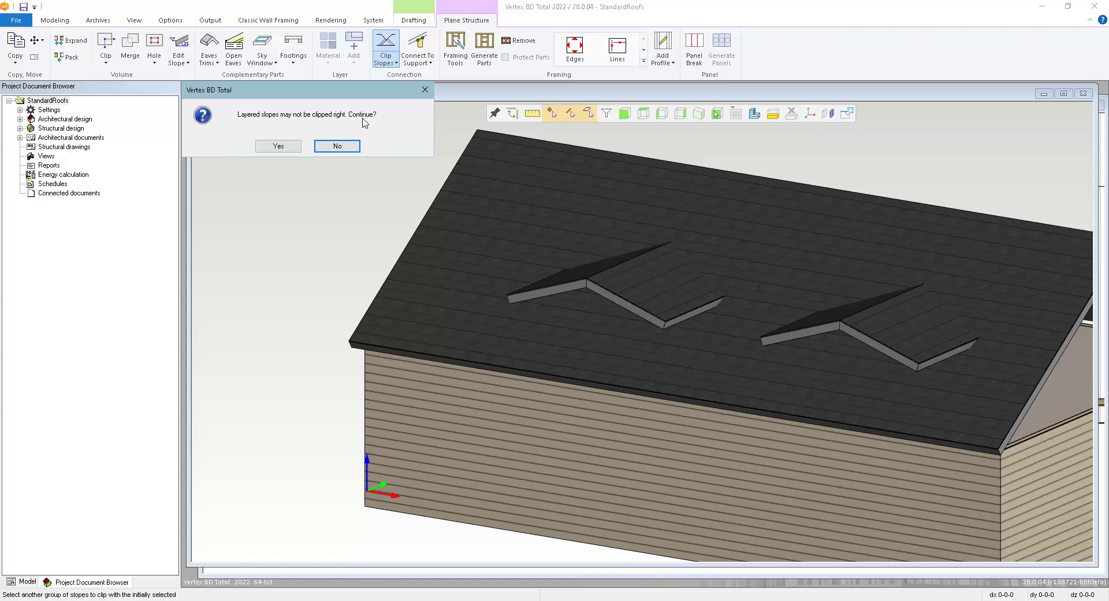
click(278, 146)
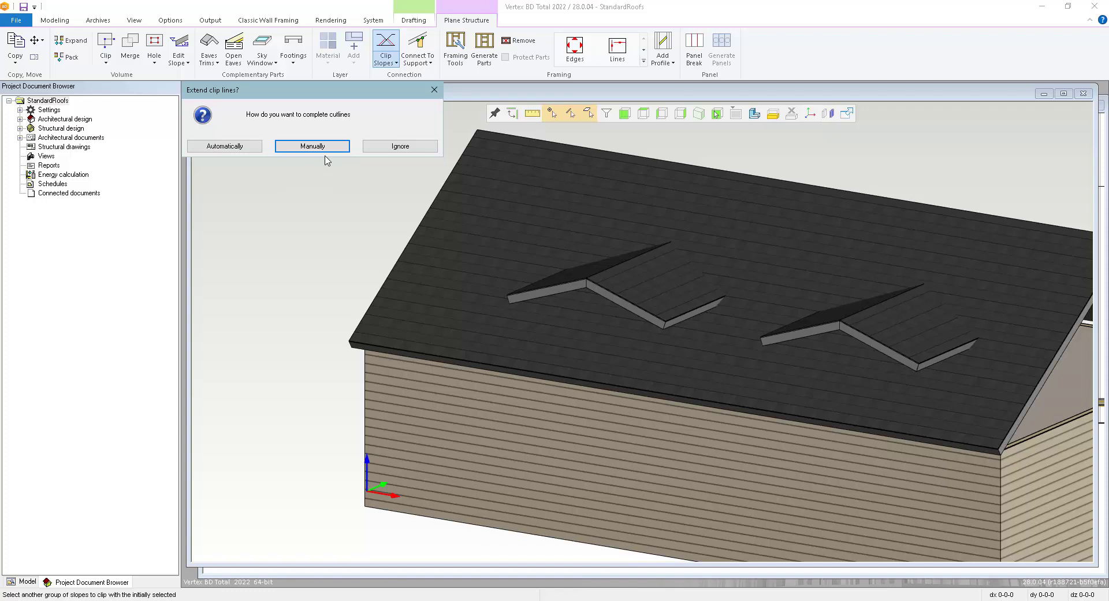
click(226, 148)
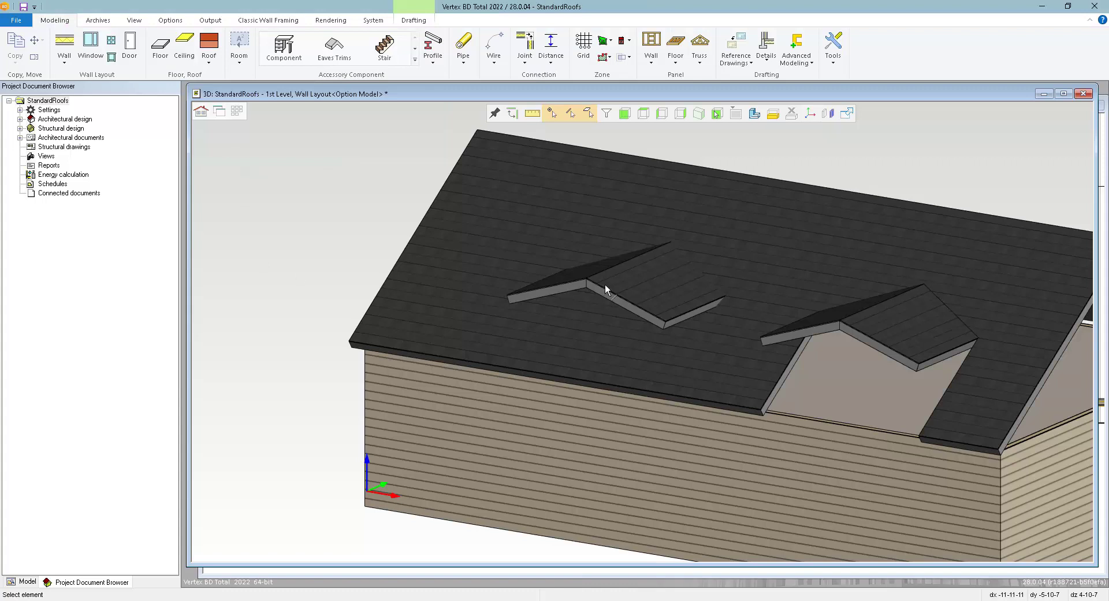
Clip the left dormer's two roof planes against the main roof slope as a single group
click(649, 286)
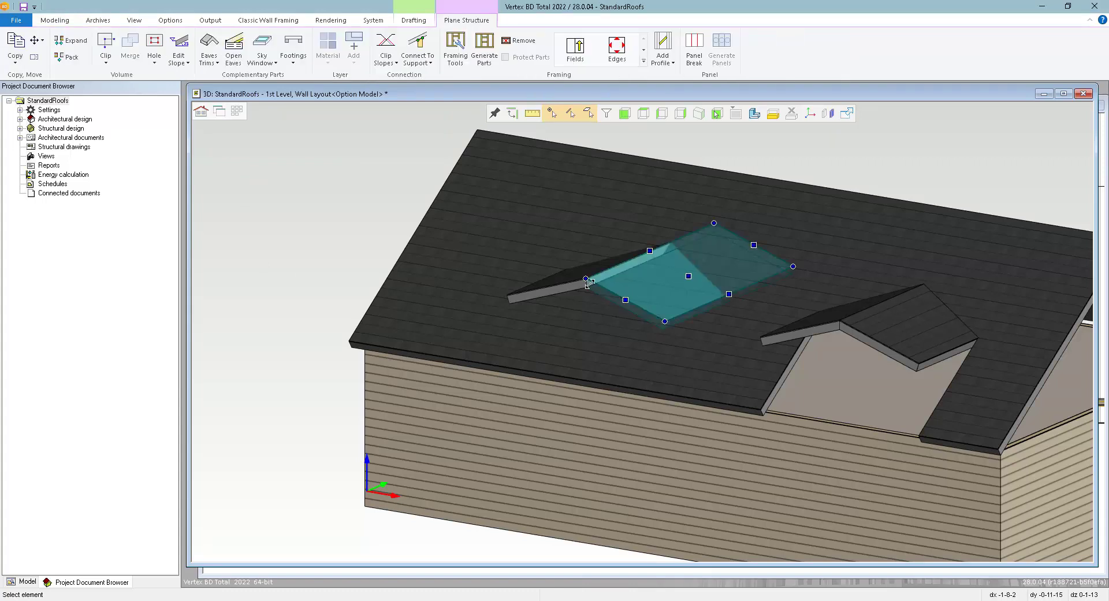
click(557, 284)
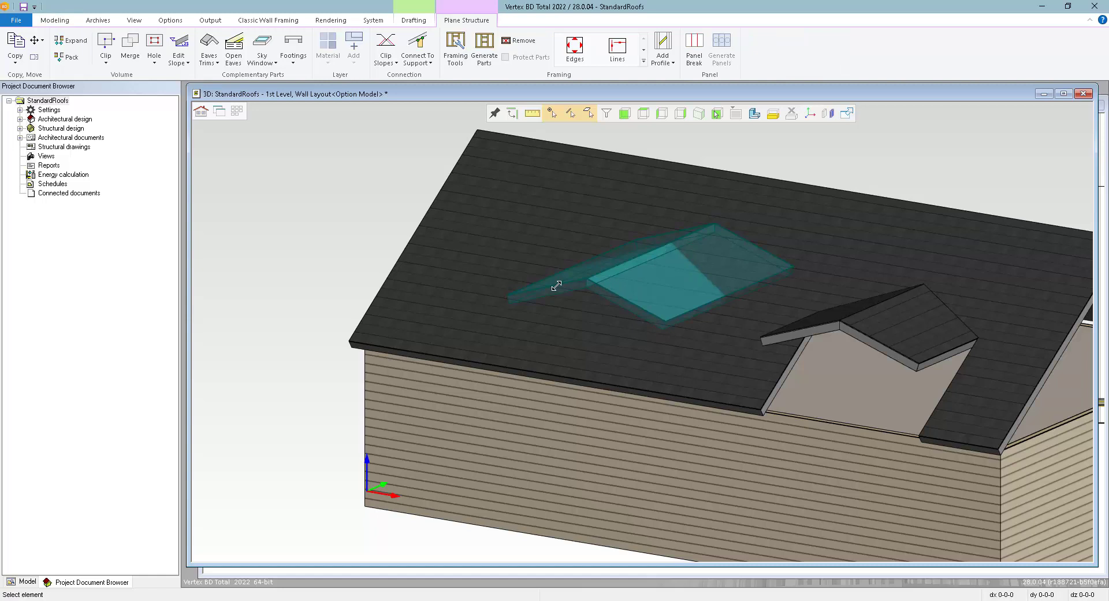
click(391, 63)
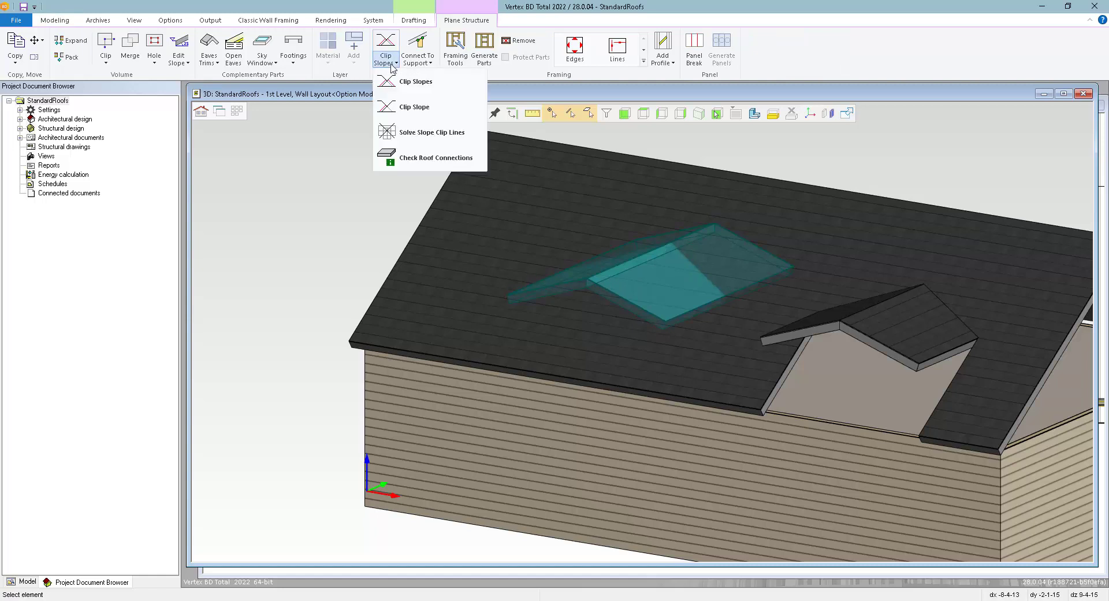
click(442, 110)
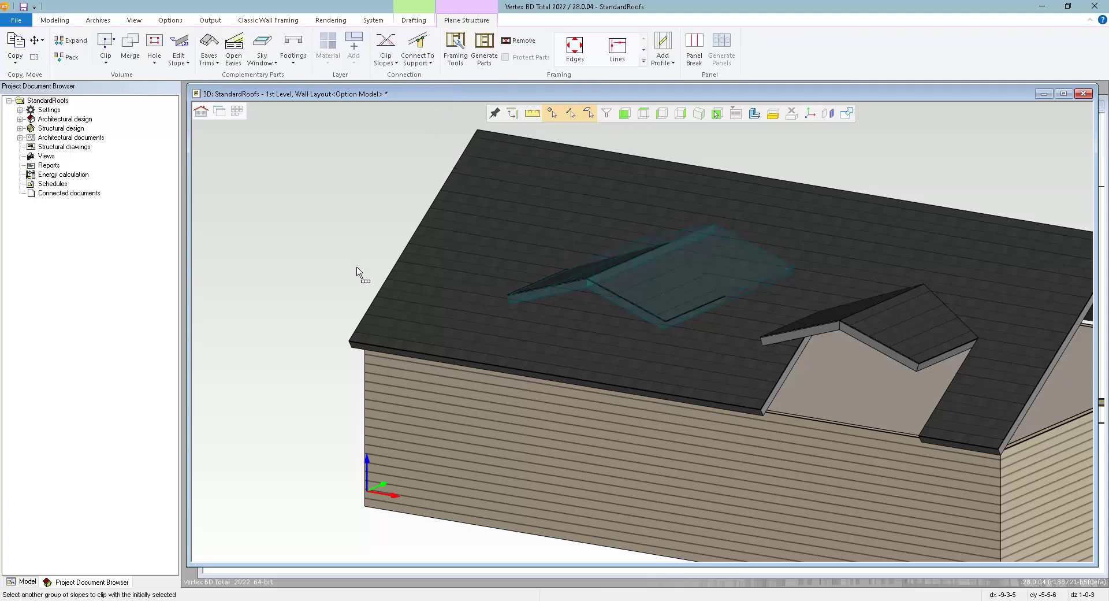
click(522, 337)
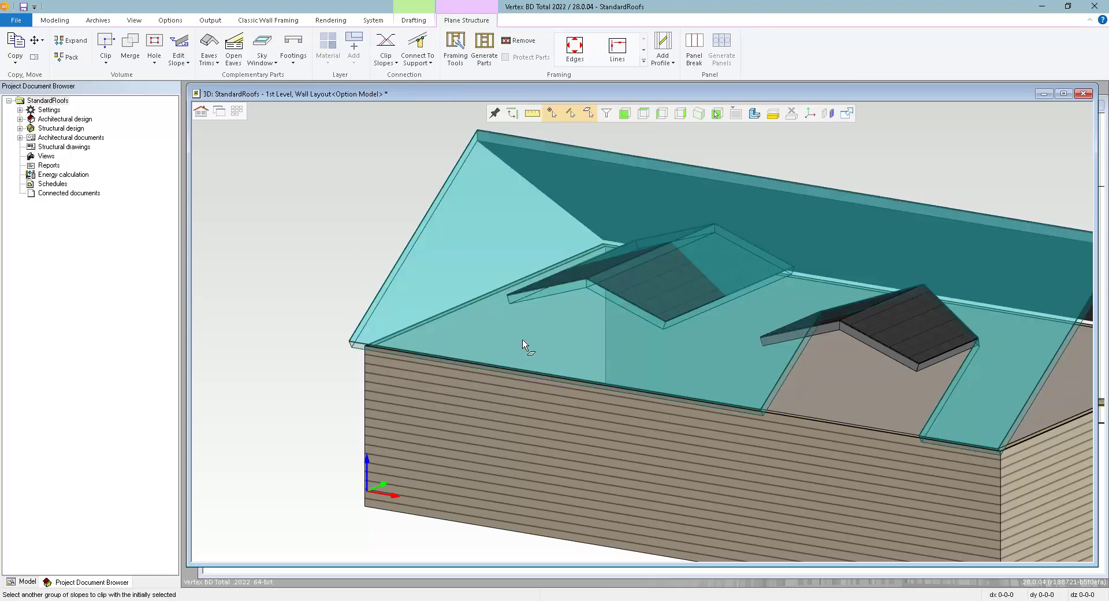
right_click(522, 338)
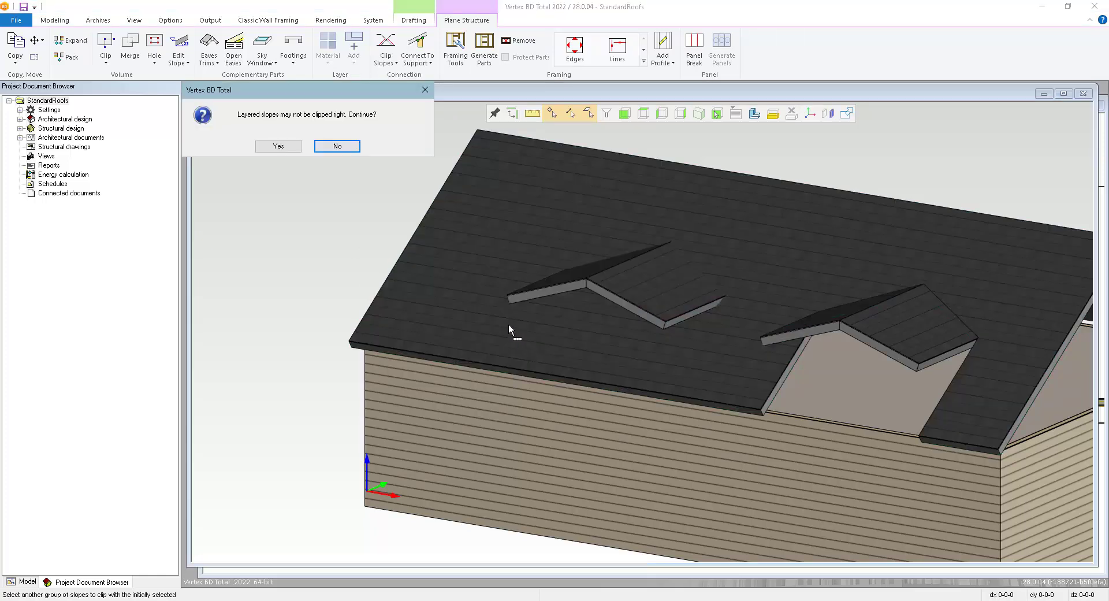
click(278, 146)
middle_drag(512, 313, 593, 302)
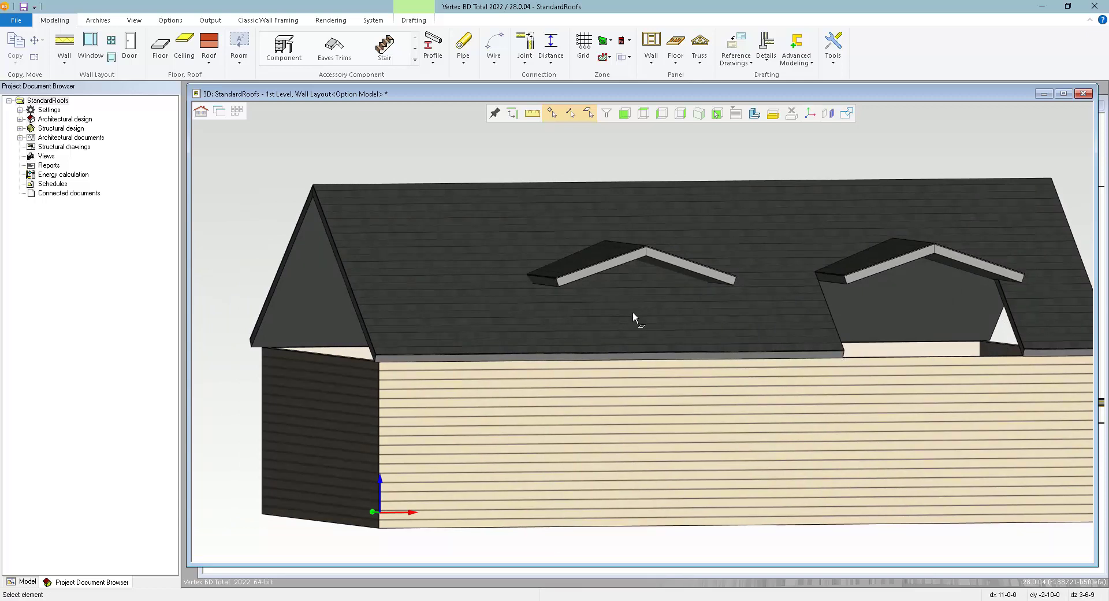
Trim the edge of the first left dormer roof plane to the main roof plane
middle_drag(579, 323, 668, 330)
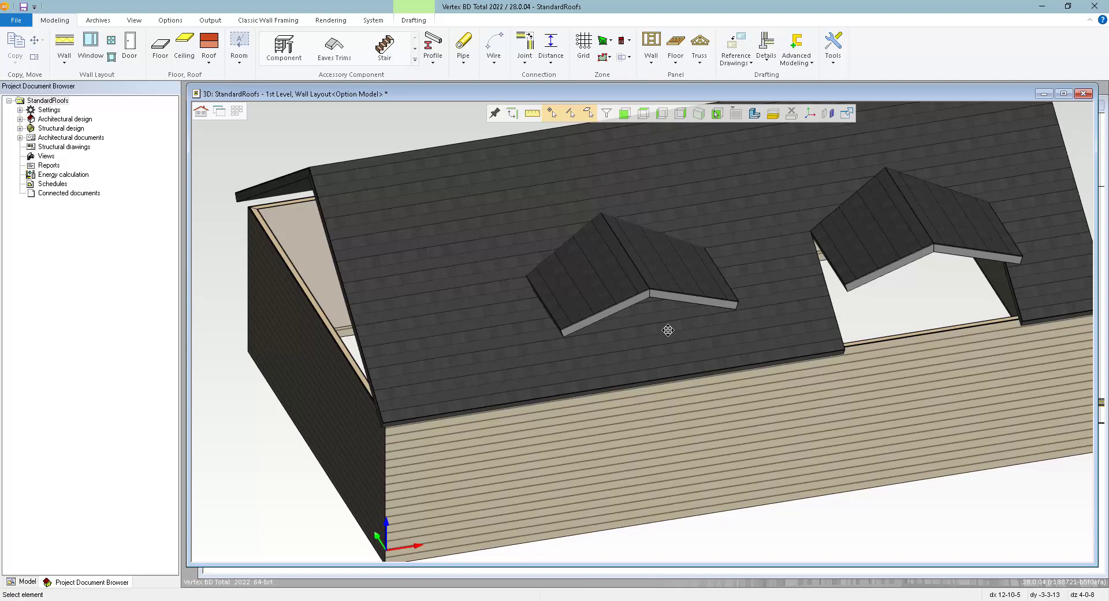
click(572, 269)
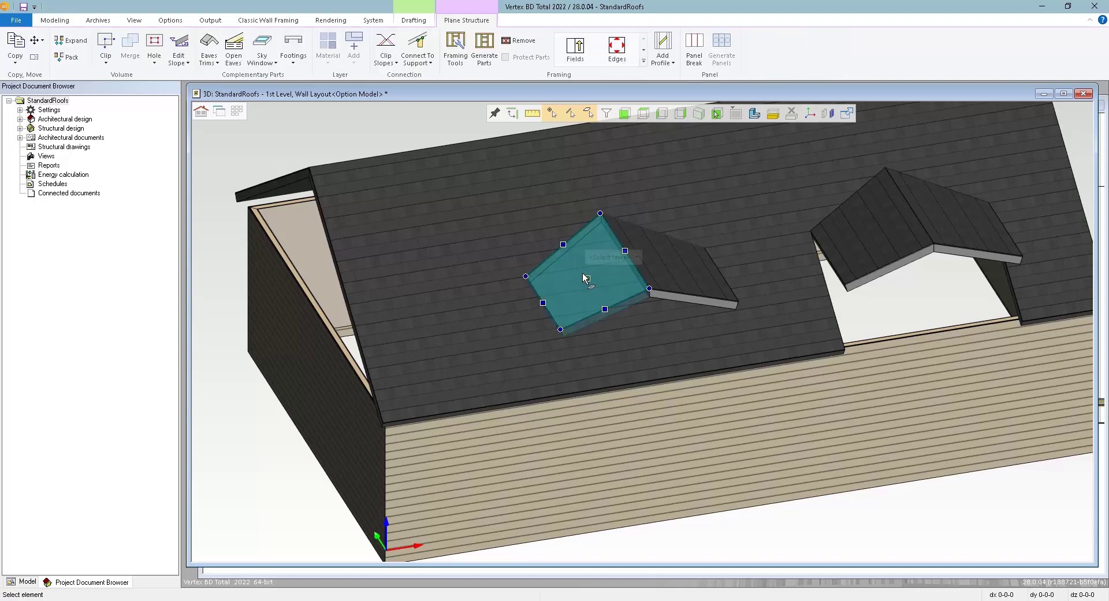
right_click(563, 244)
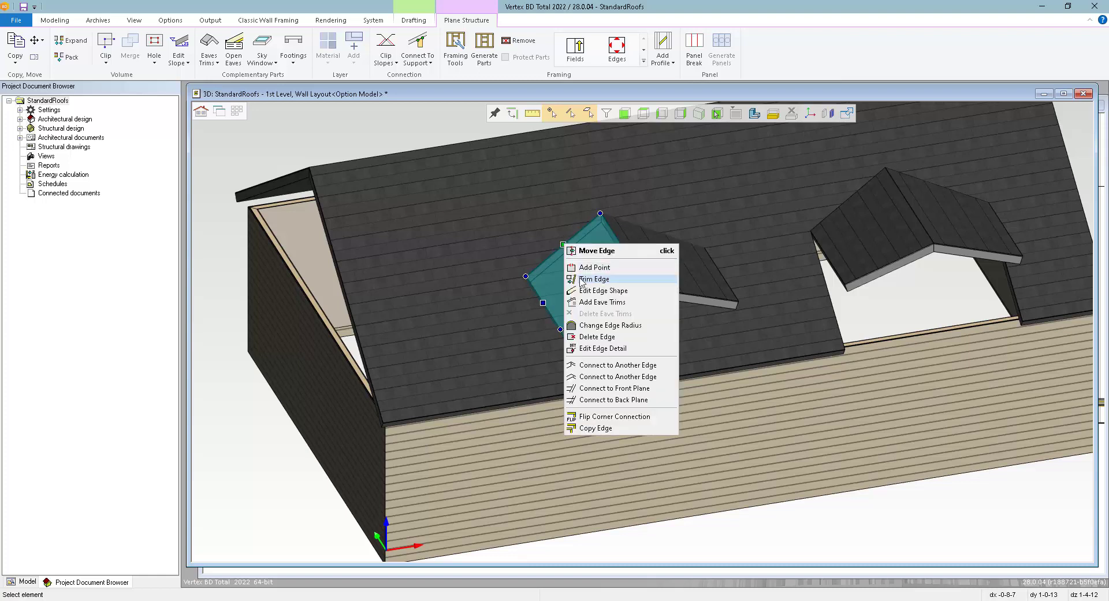
click(600, 280)
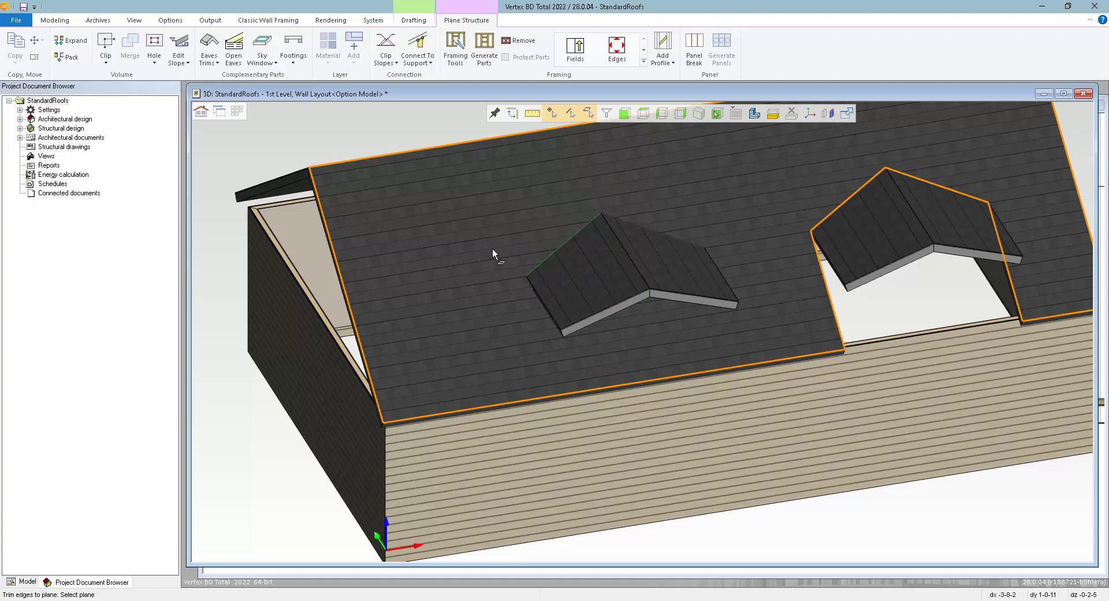
click(526, 215)
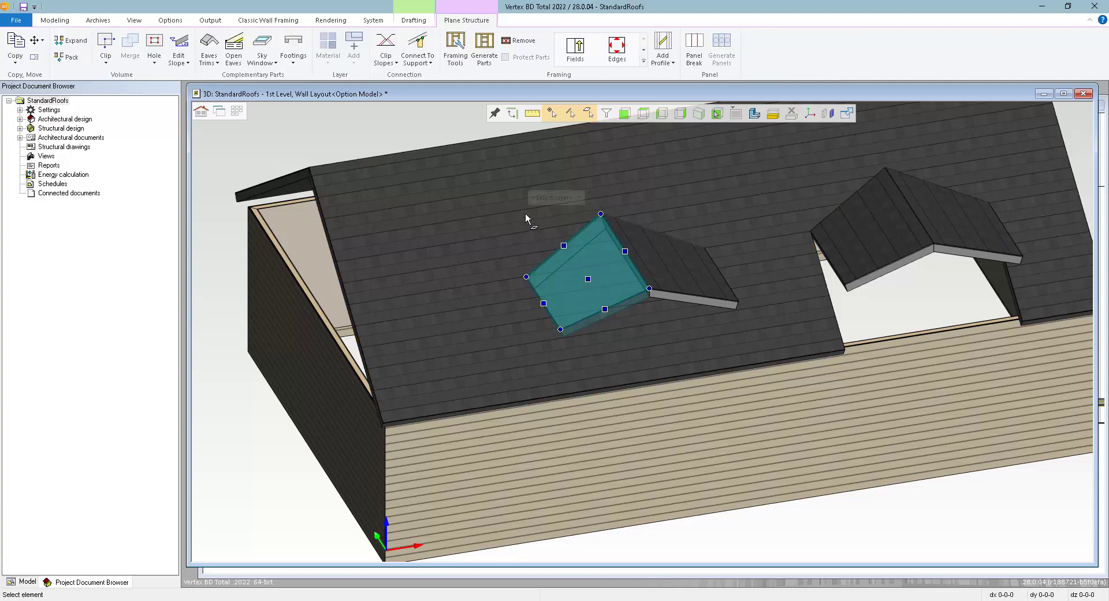
scroll(641, 329, up, 5)
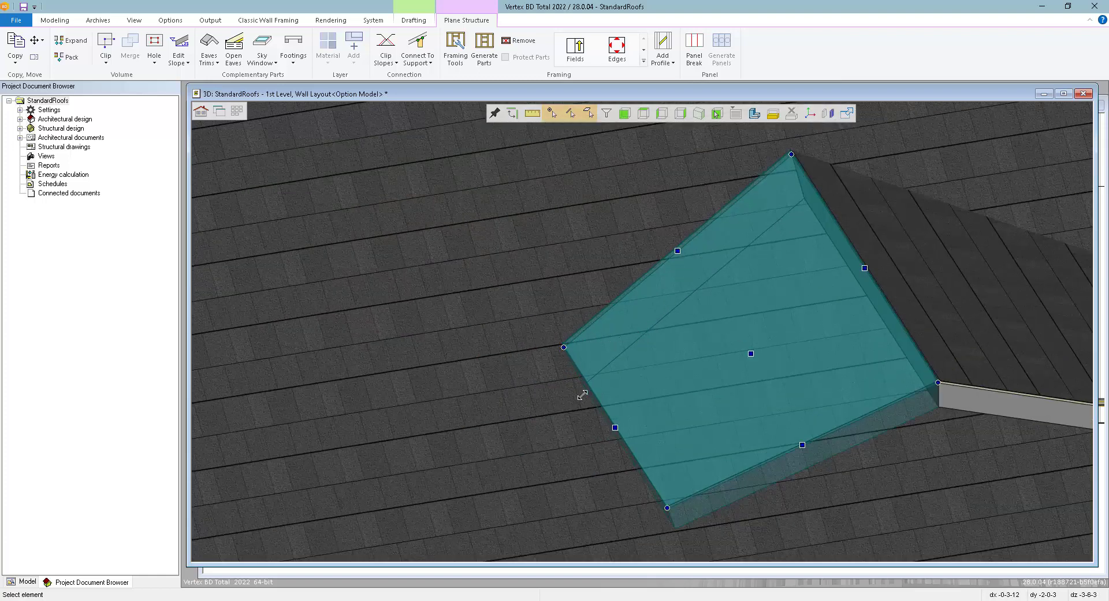
Trim the other left dormer plane's edge to the main roof plane as well
middle_drag(631, 354, 716, 335)
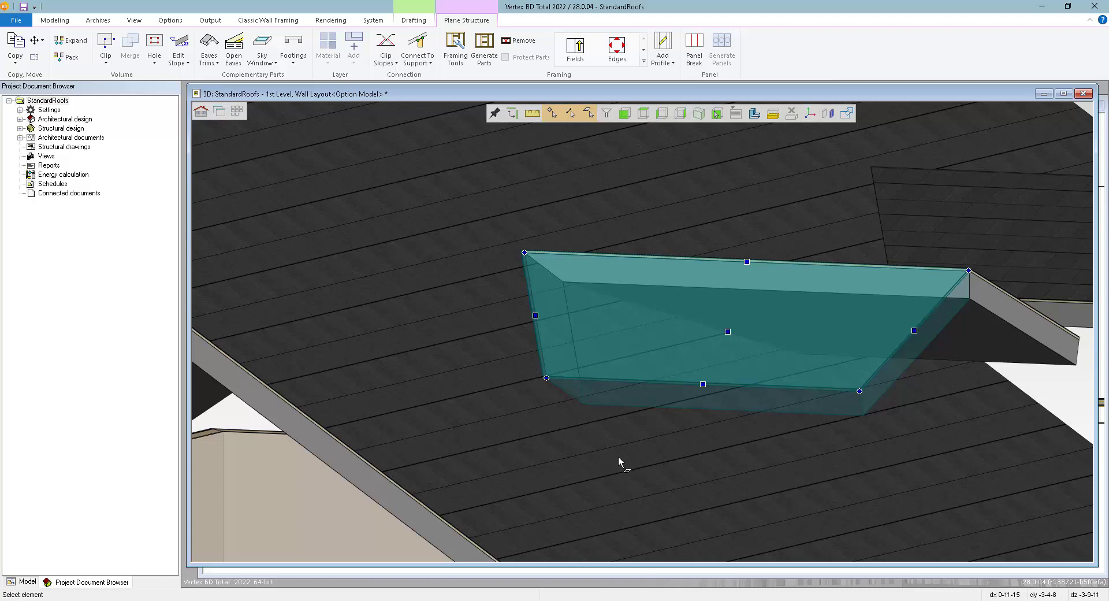
middle_drag(758, 346, 934, 350)
click(961, 354)
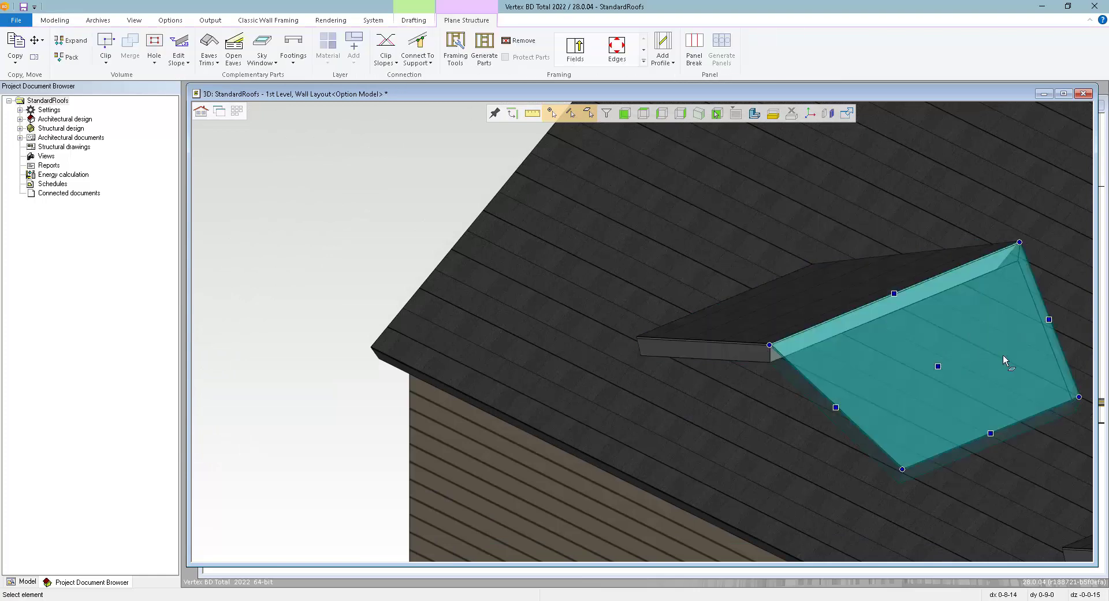
right_click(1049, 319)
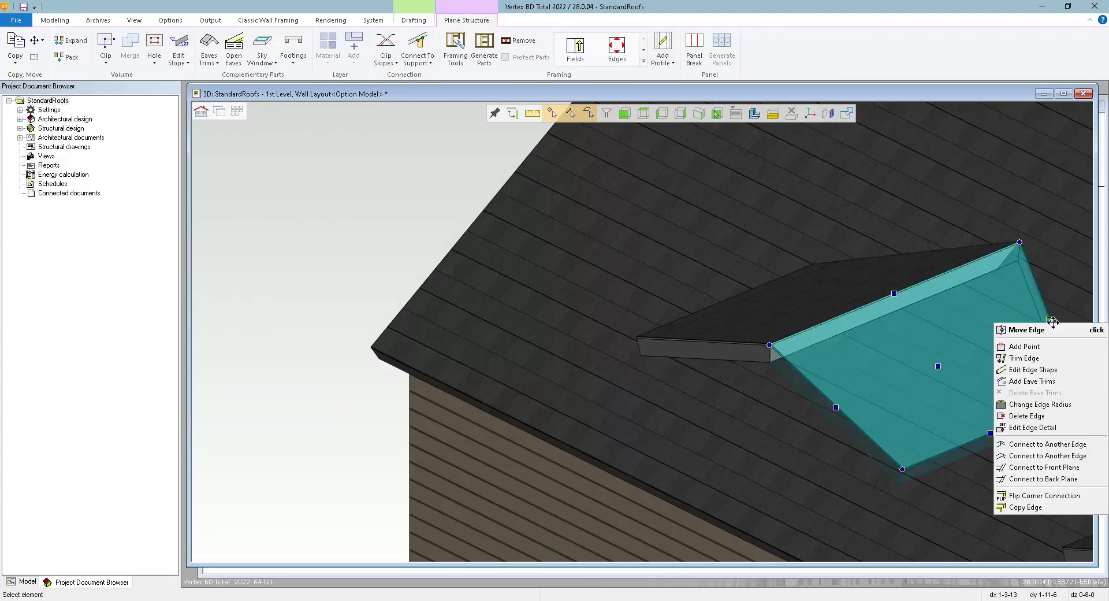
click(1025, 358)
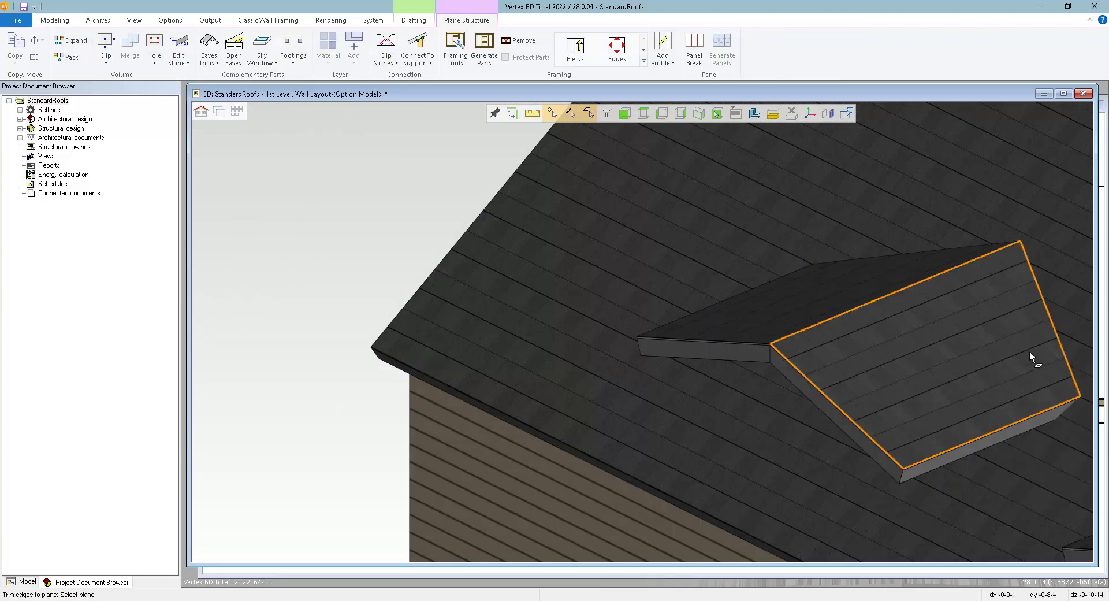
click(1060, 287)
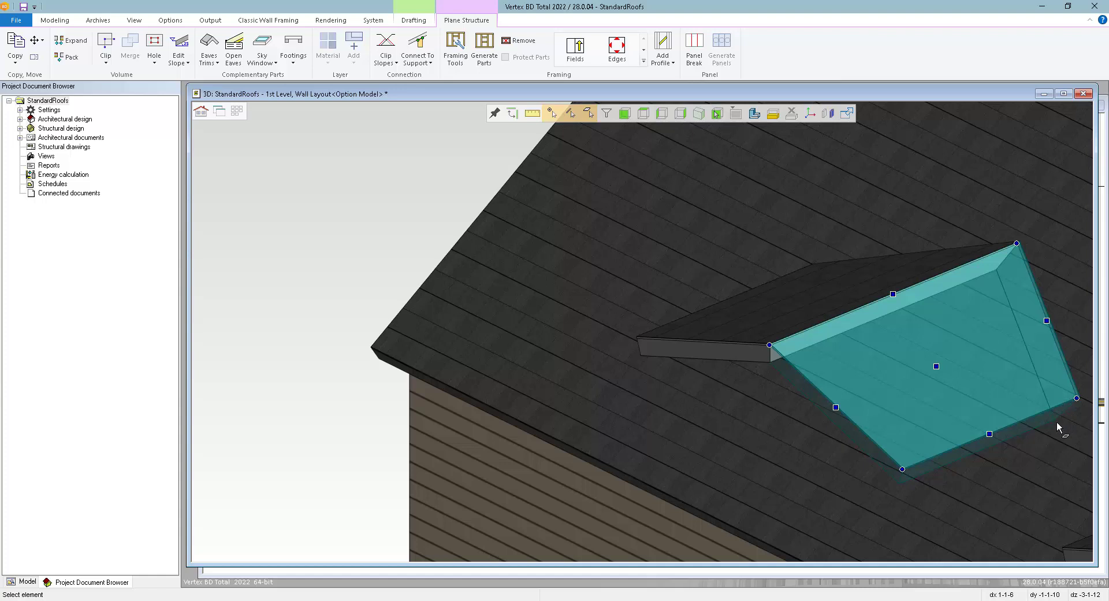
scroll(641, 329, down, 3)
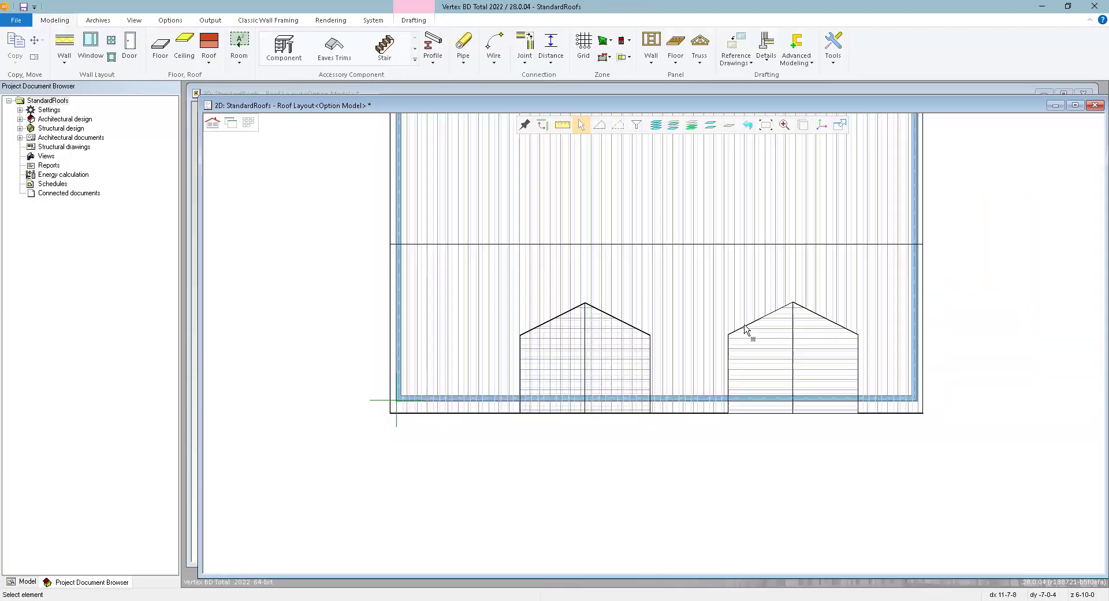
Choose Mono from the Roof types list to begin a new mono roof
scroll(635, 378, up, 1)
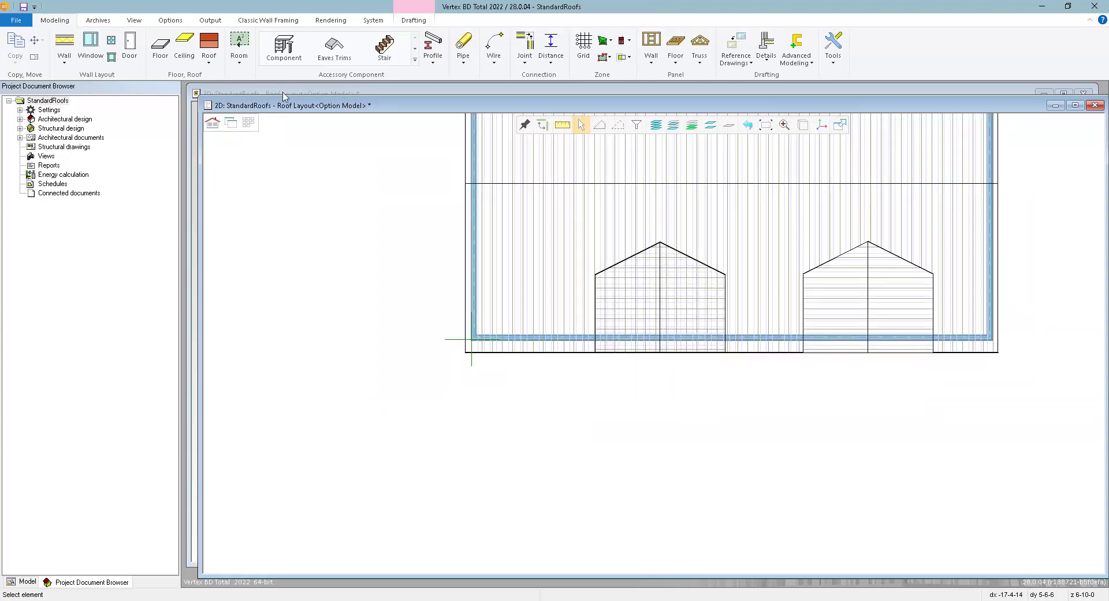
click(213, 62)
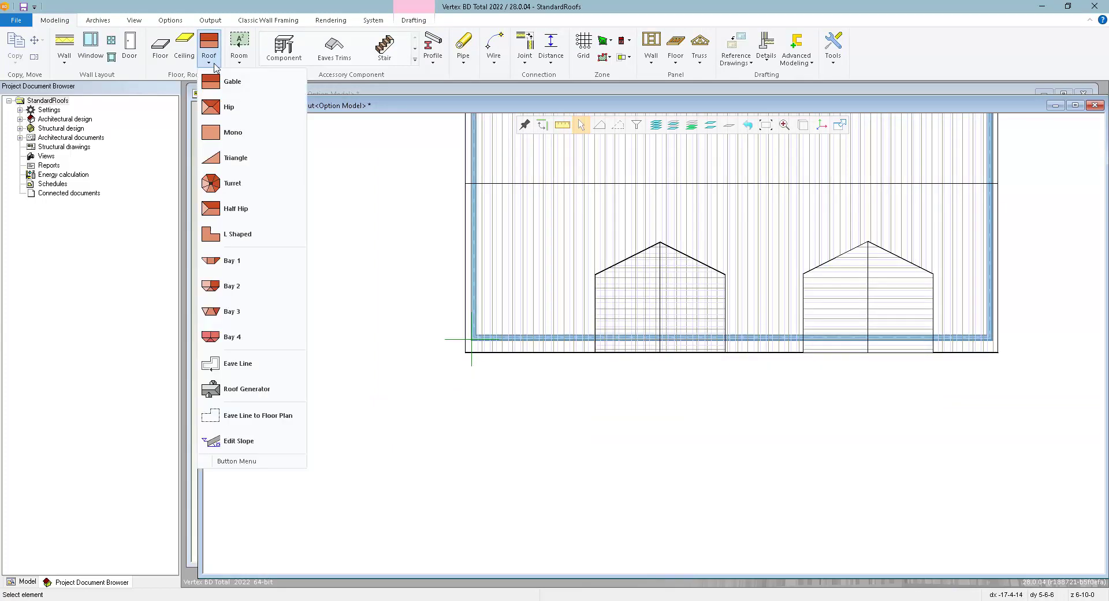
click(250, 138)
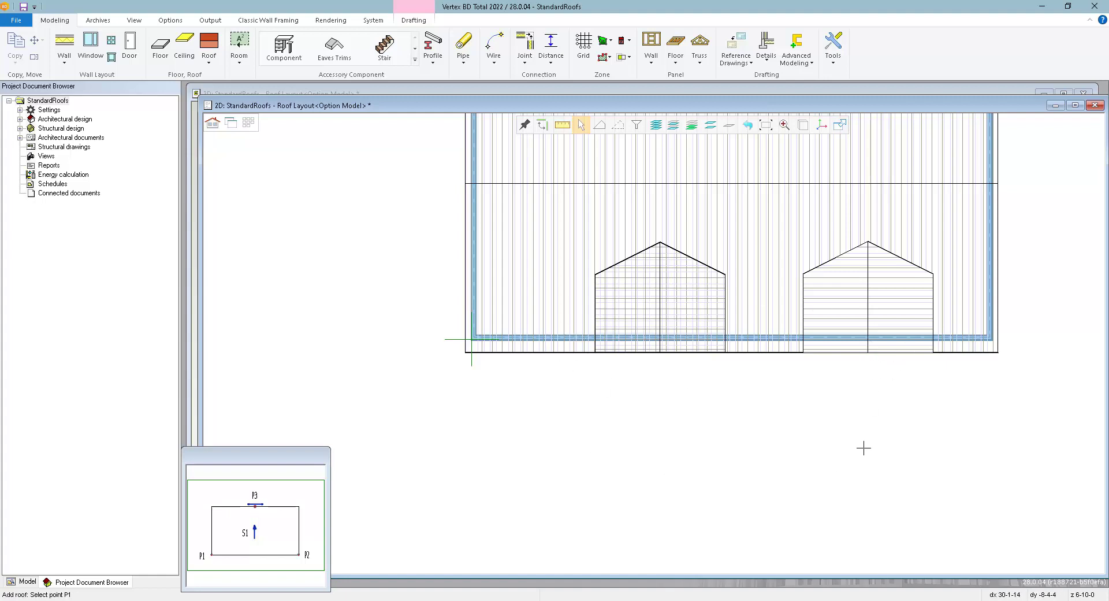
Place the mono roof's first corner at X 96, Y -48, then fix point P2
scroll(647, 405, up, 4)
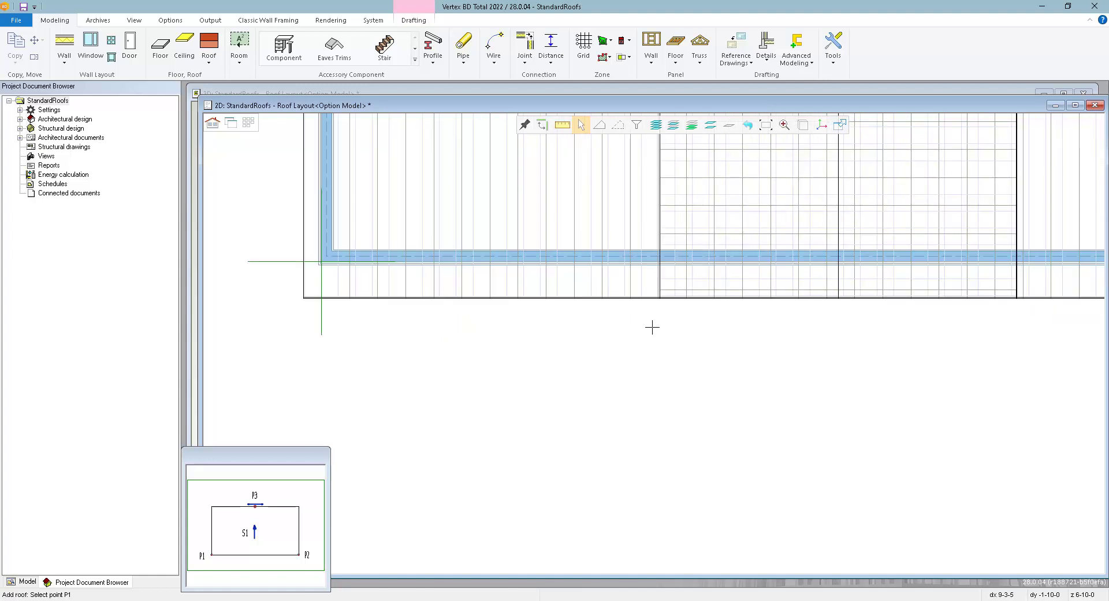
scroll(324, 268, up, 2)
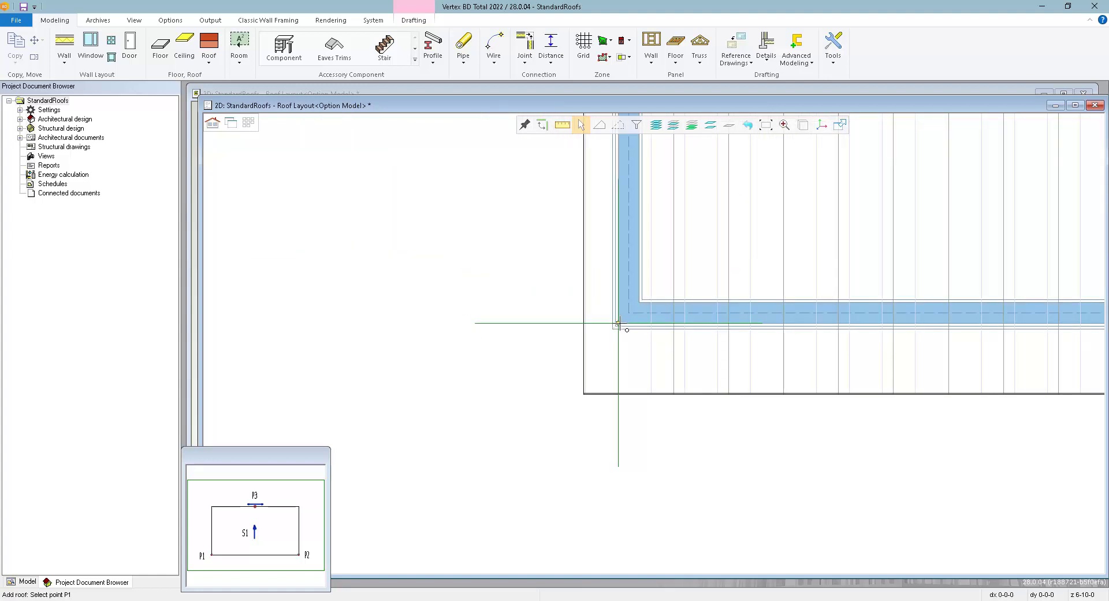
scroll(687, 361, down, 2)
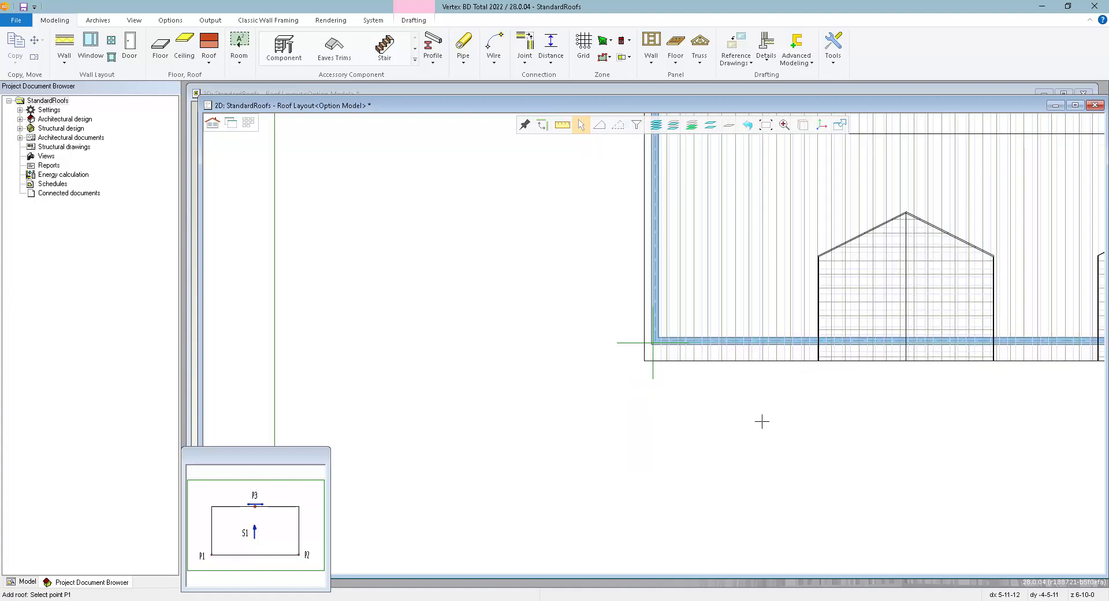
text(96)
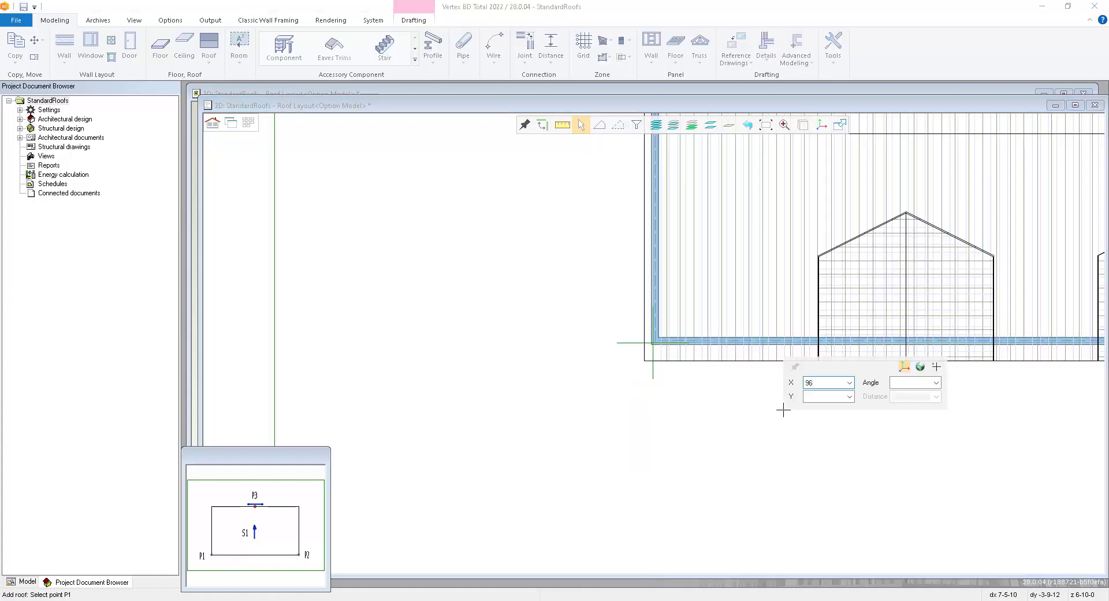
key(Tab)
text(-)
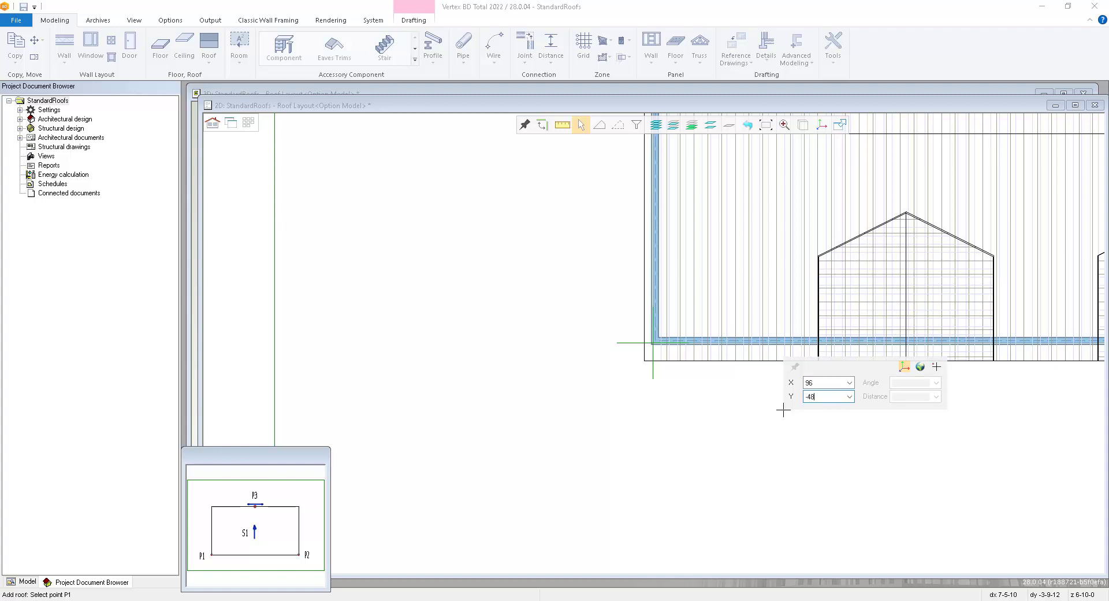
text(48)
key(Return)
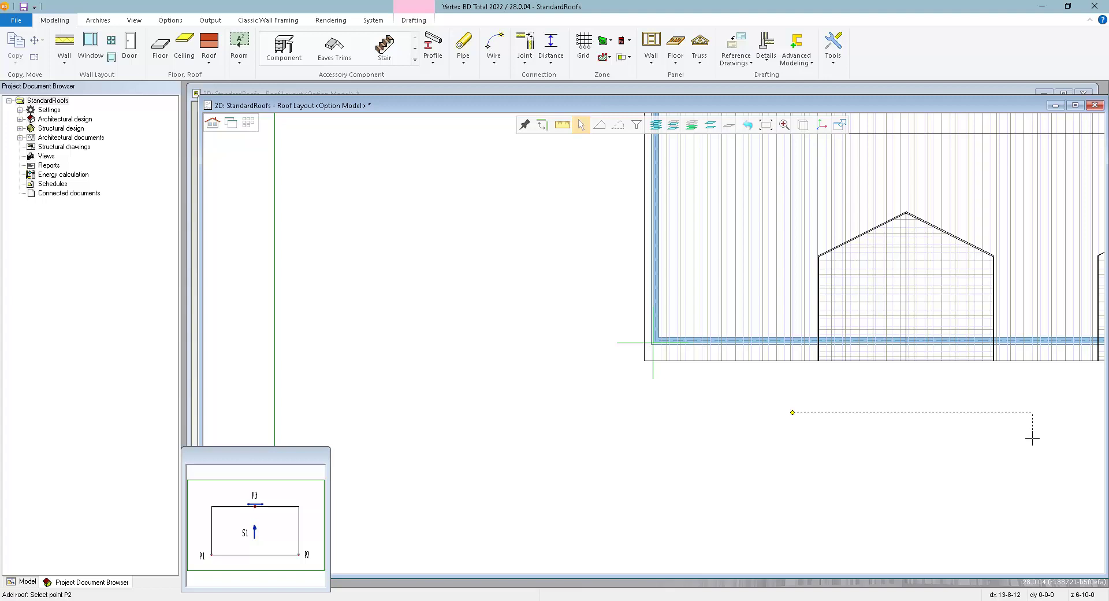
key(Return)
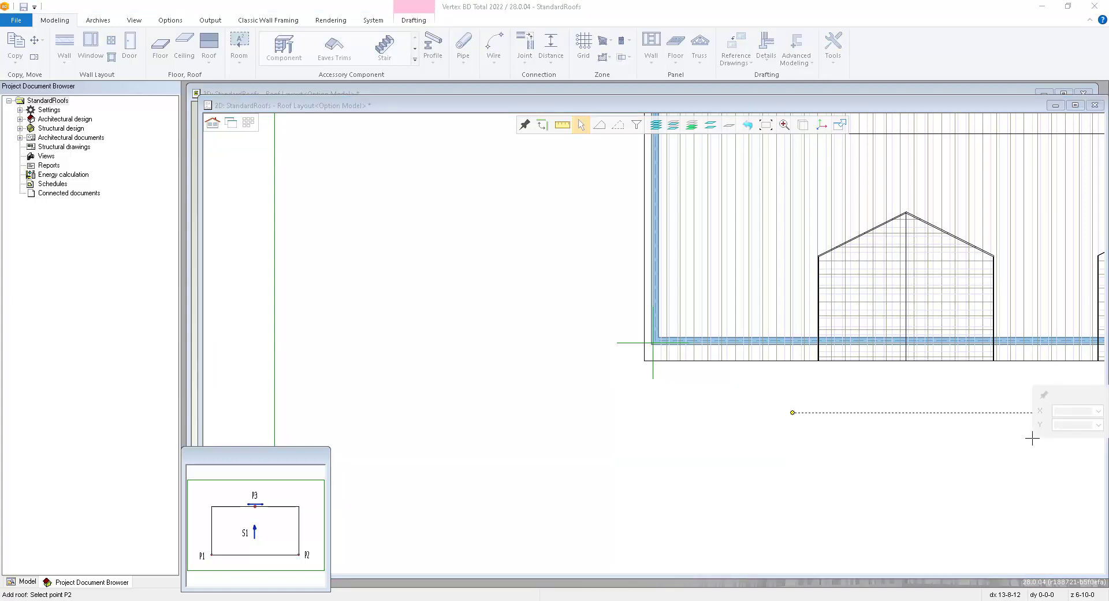
key(Return)
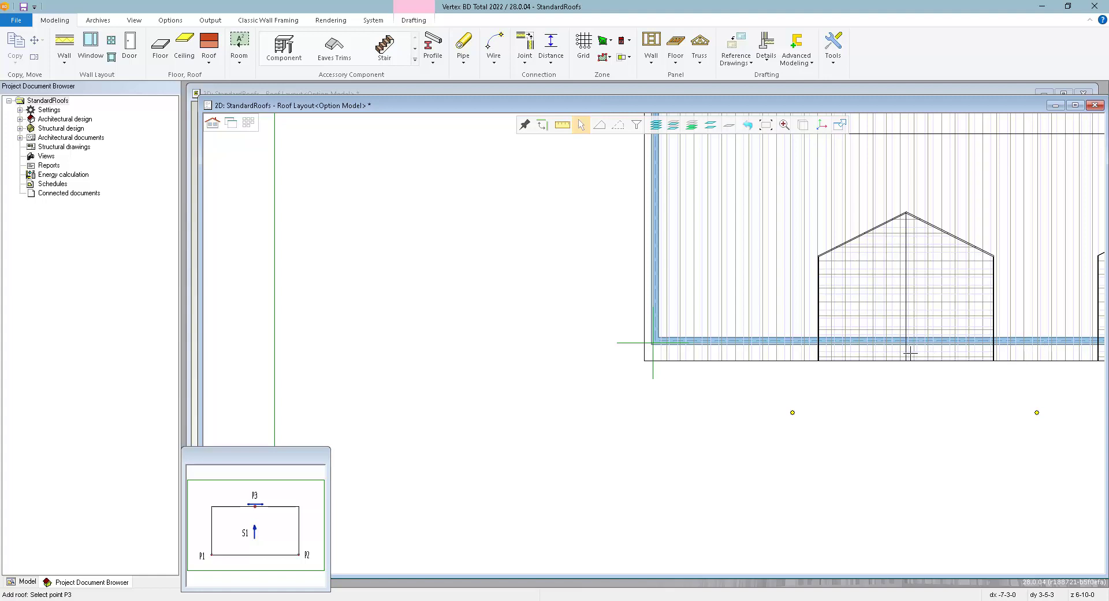
scroll(653, 344, up, 2)
scroll(696, 317, up, 1)
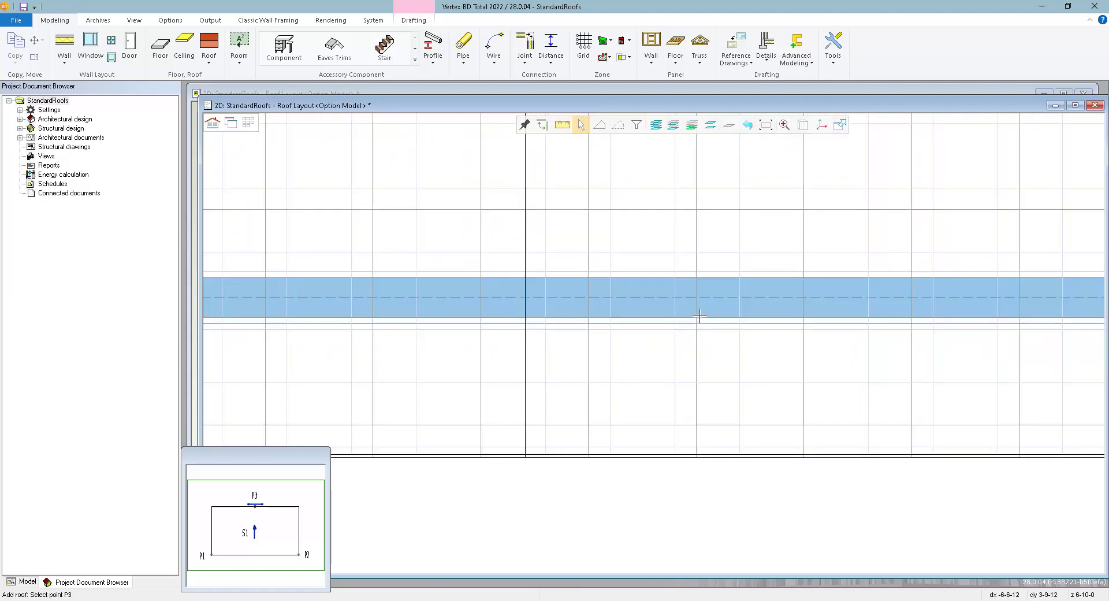
Place P3 on the wall edge and accept slope S1 with 2/12 pitch and eave height 90
click(660, 318)
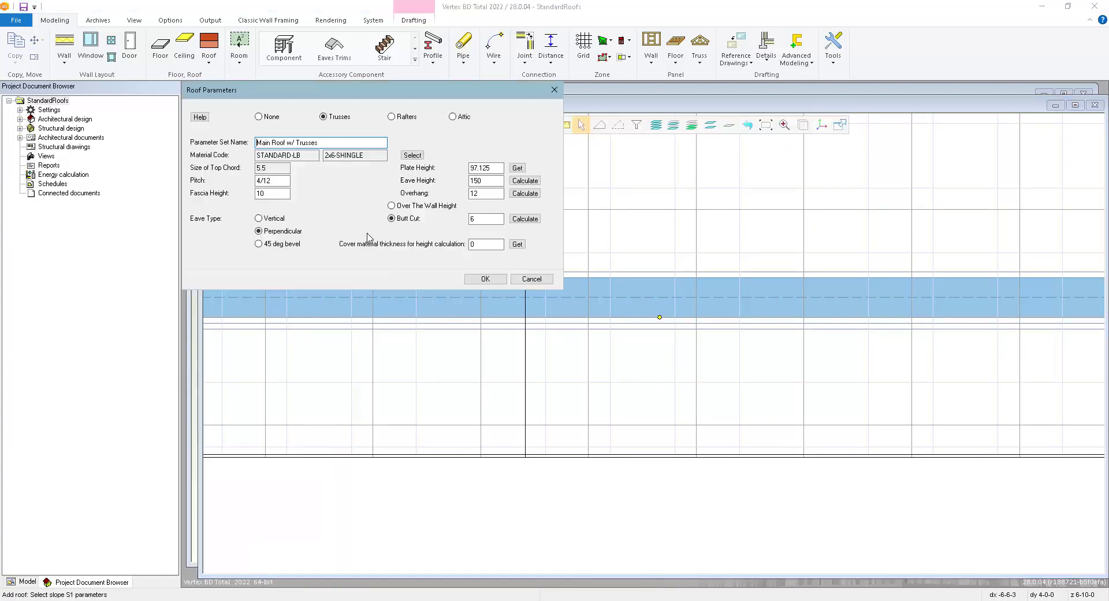
click(374, 157)
click(278, 168)
click(278, 181)
drag(260, 180, 241, 181)
text(2)
click(279, 193)
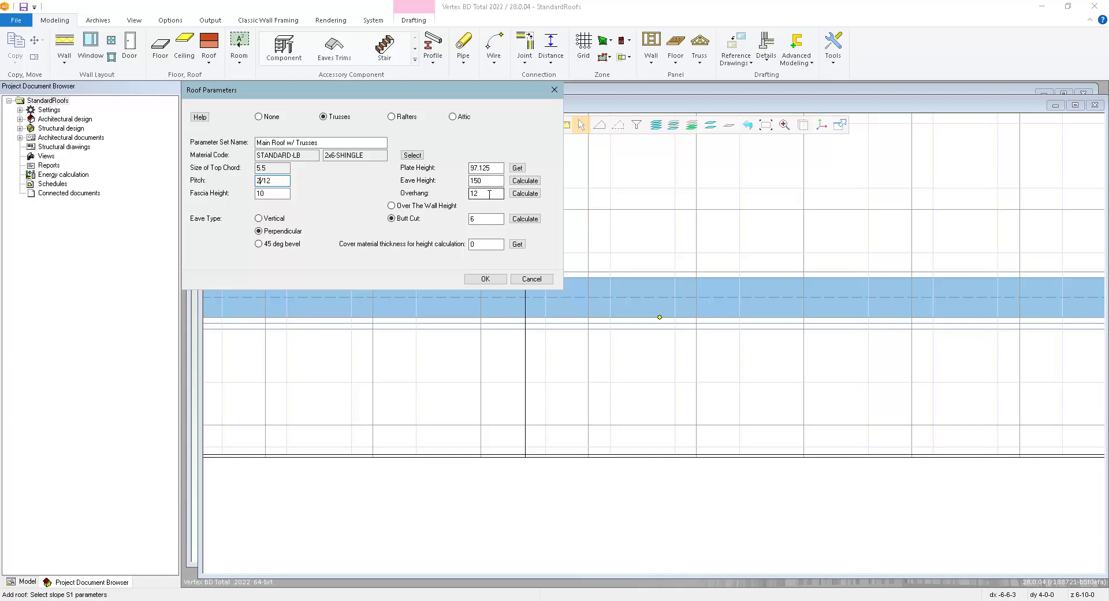
drag(492, 181, 461, 182)
text(90)
click(485, 278)
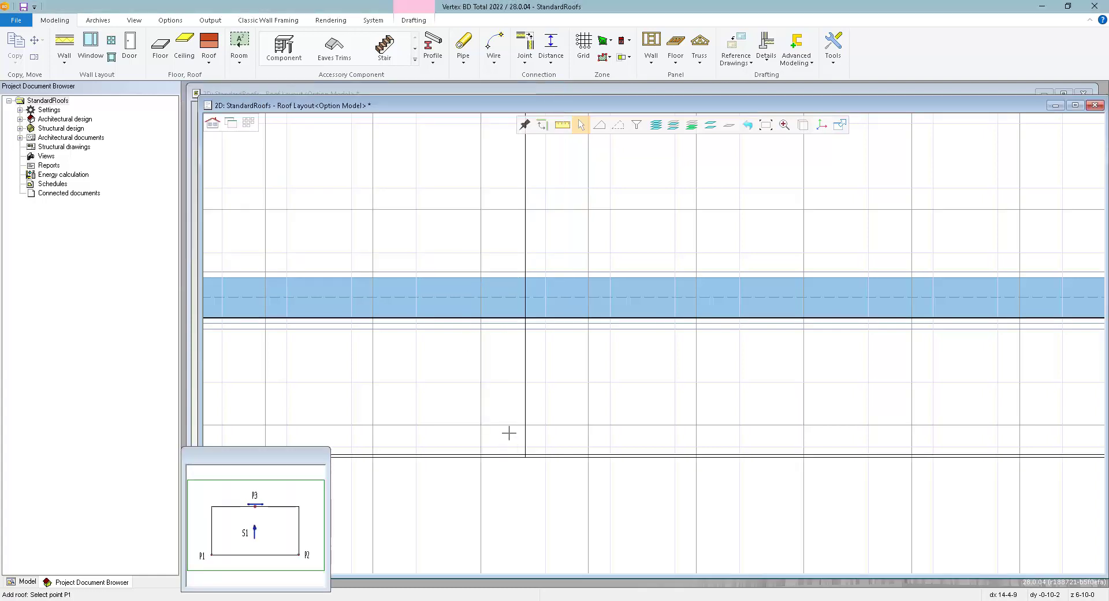
End roof placement, view the side wall in 3D, and select the new awning roof plane
key(Escape)
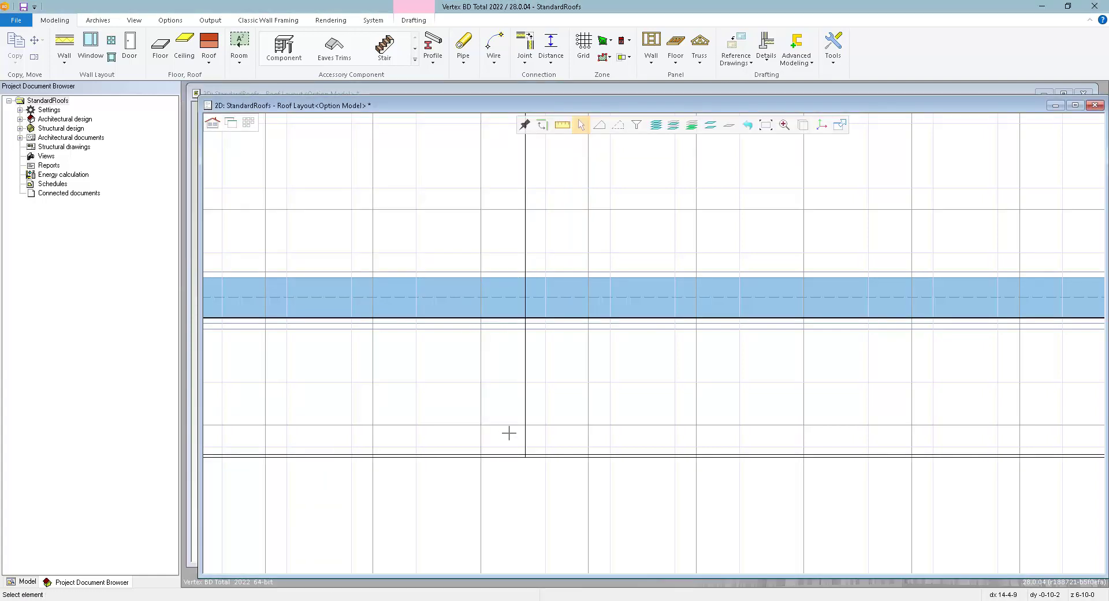
key(ctrl+Tab)
scroll(615, 298, down, 3)
middle_drag(615, 298, 629, 324)
scroll(643, 331, up, 2)
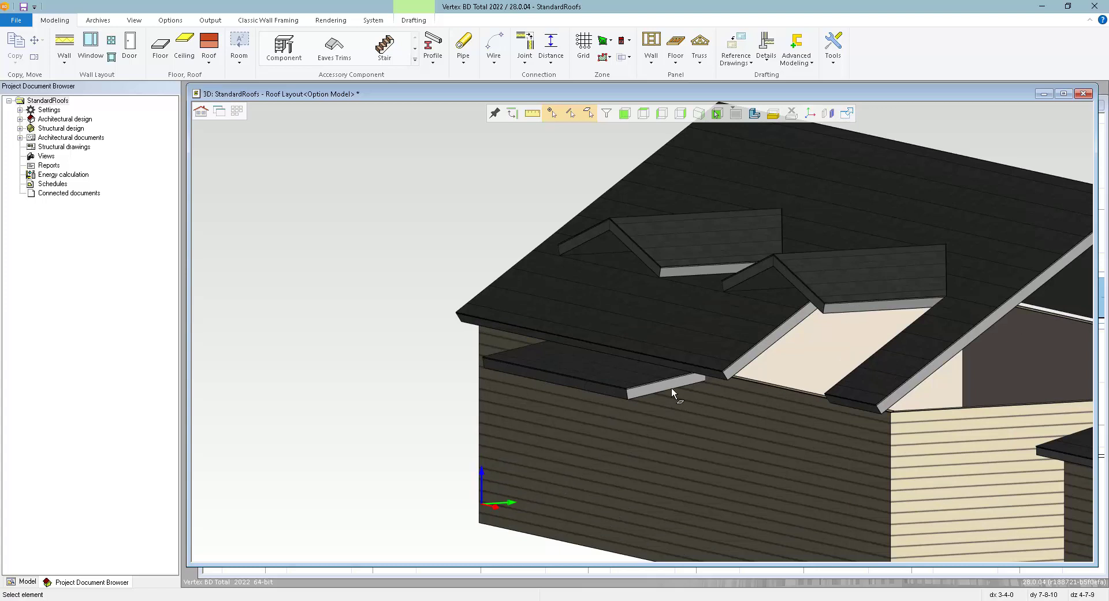
scroll(664, 399, up, 2)
middle_drag(614, 318, 629, 318)
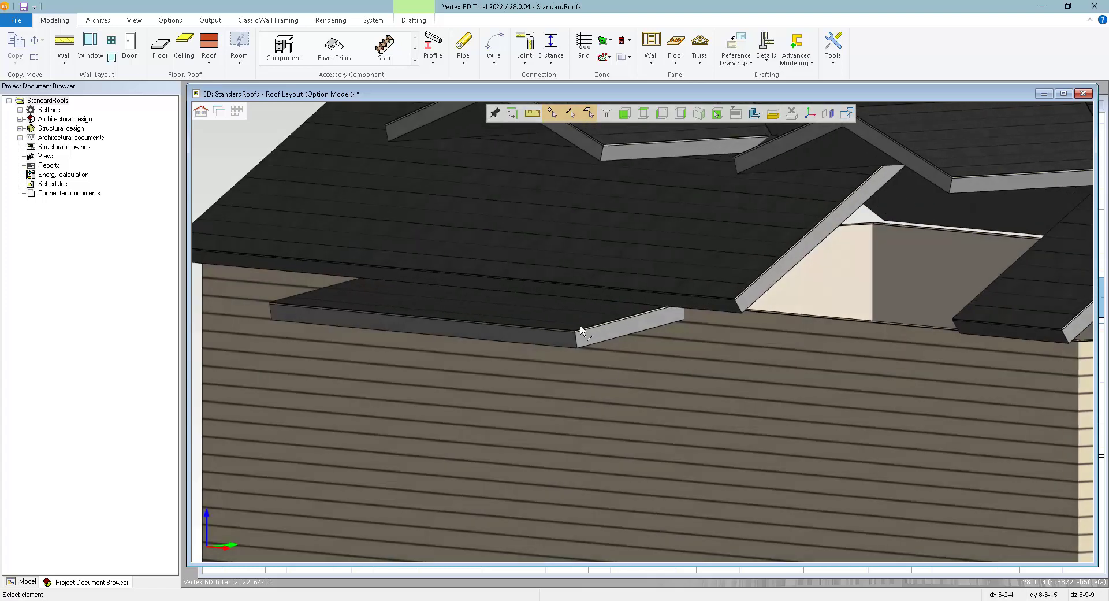
click(463, 313)
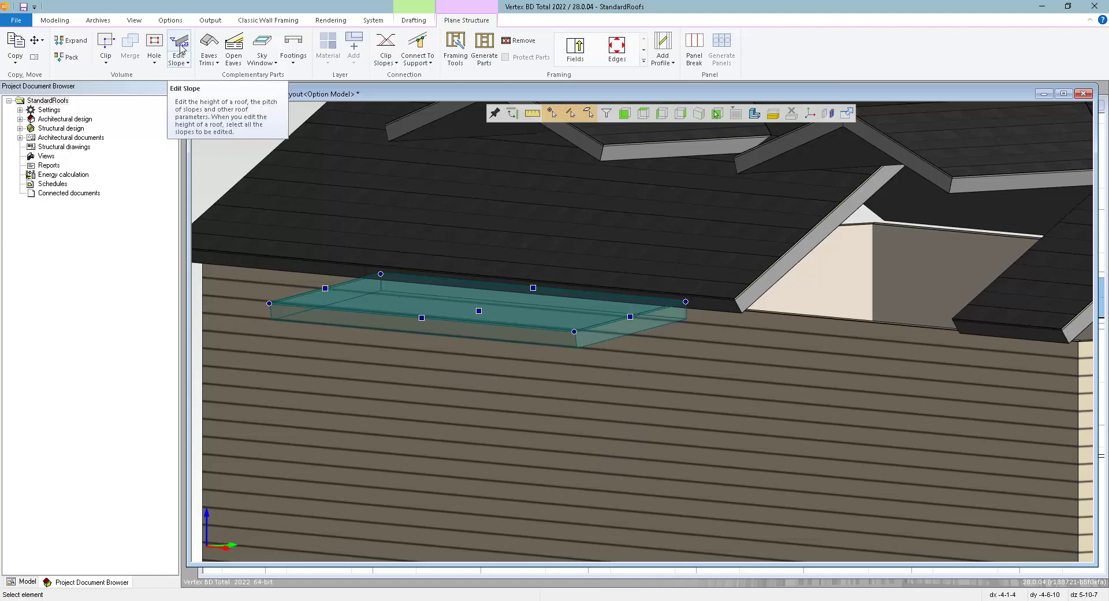
Edit the awning slope to a 4/12 pitch with a new eave height
click(180, 50)
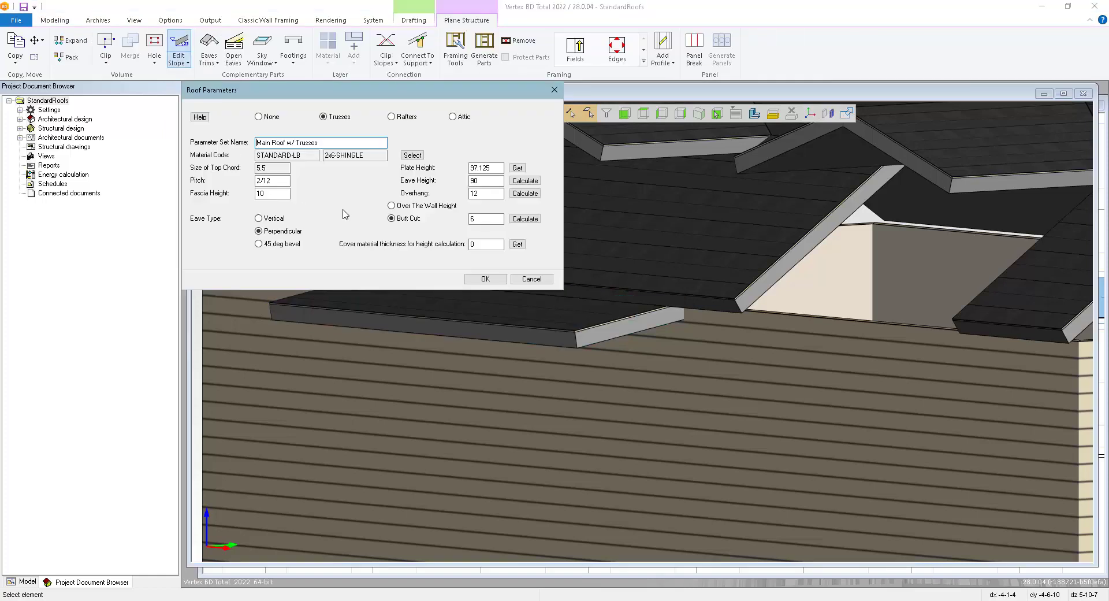
drag(259, 180, 243, 183)
text(4)
double_click(483, 181)
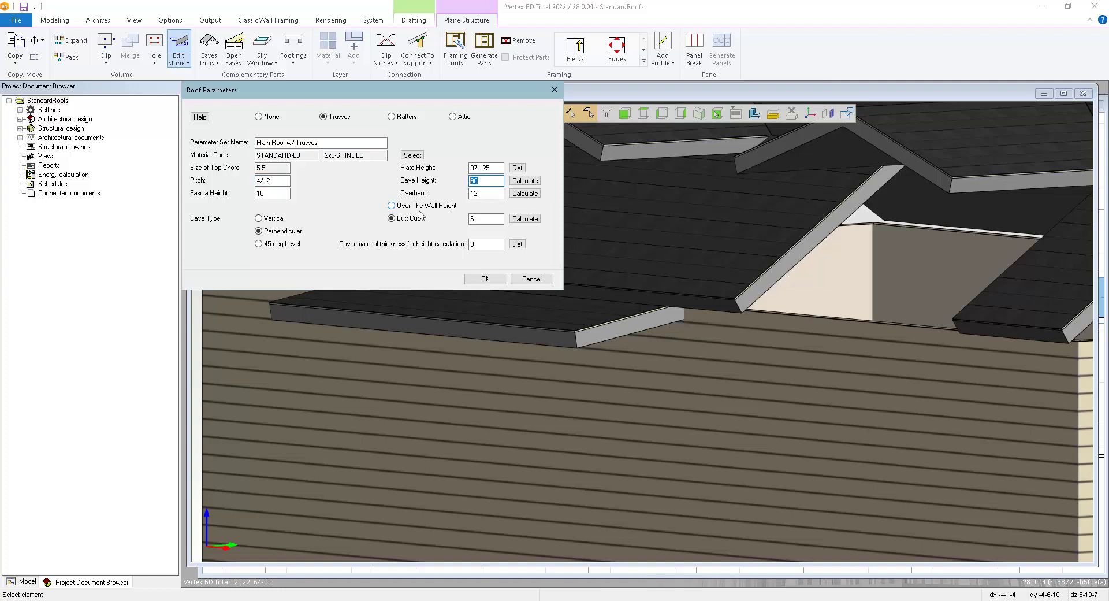
text(85)
click(485, 278)
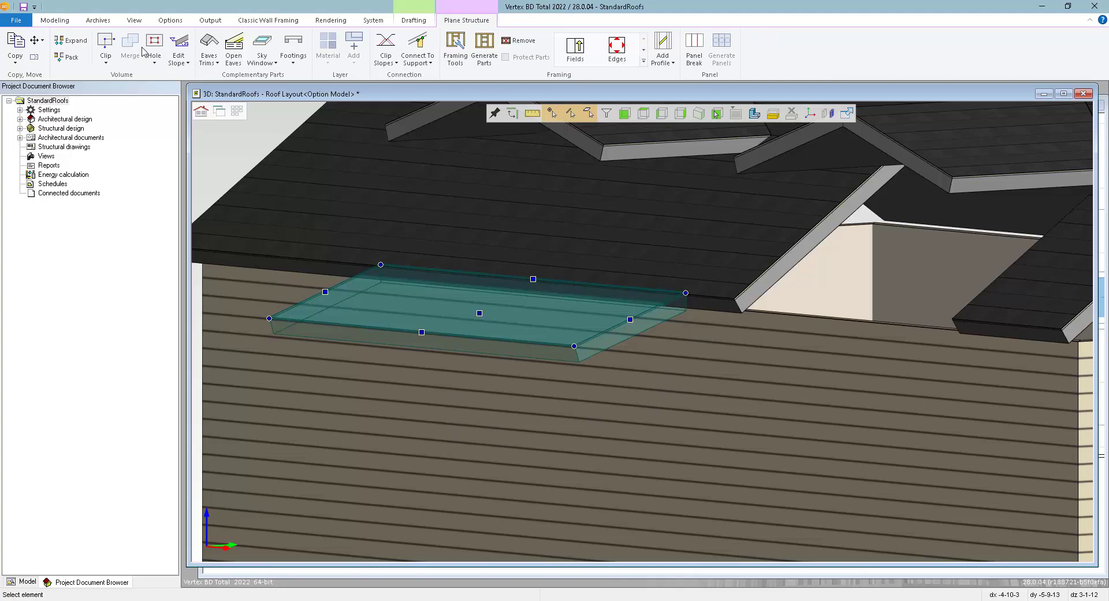
Set the awning's eave height to 72, then view the awning from the front
click(177, 46)
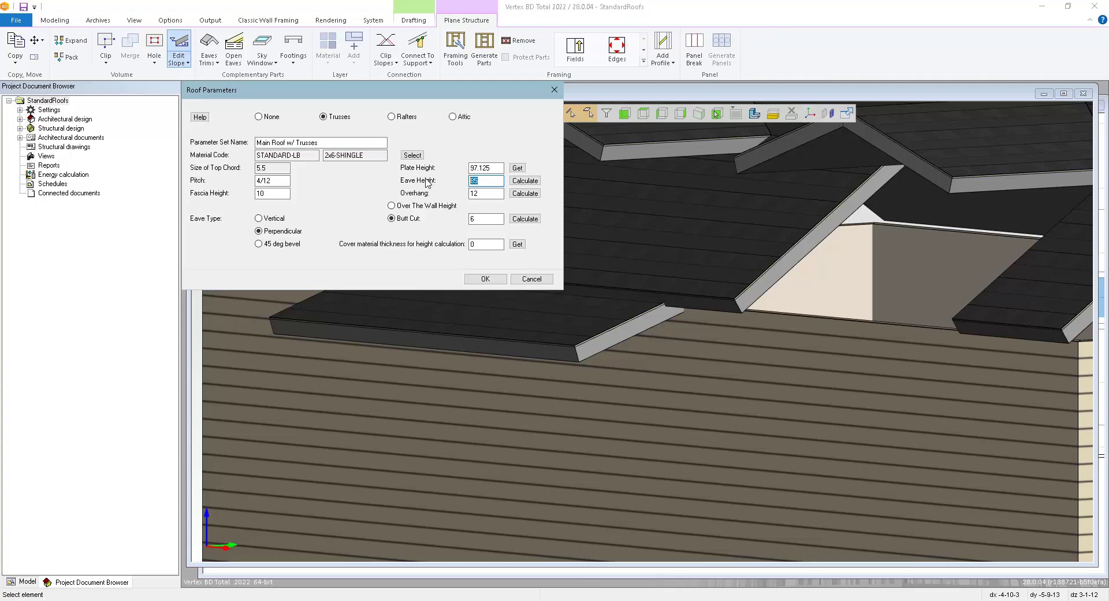
text(72)
key(Return)
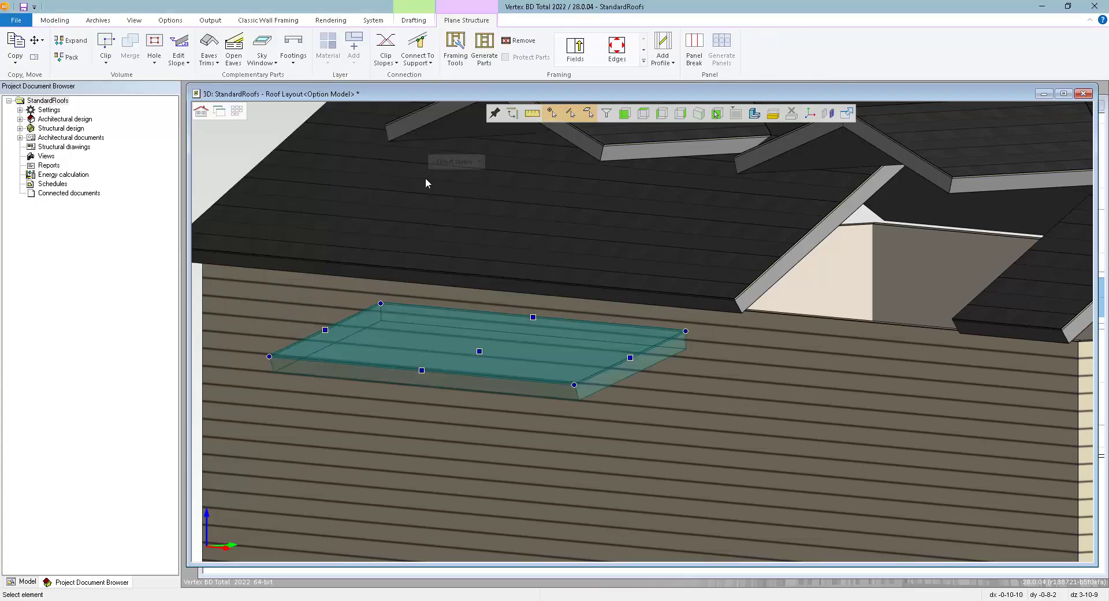
scroll(642, 332, down, 5)
scroll(642, 333, up, 3)
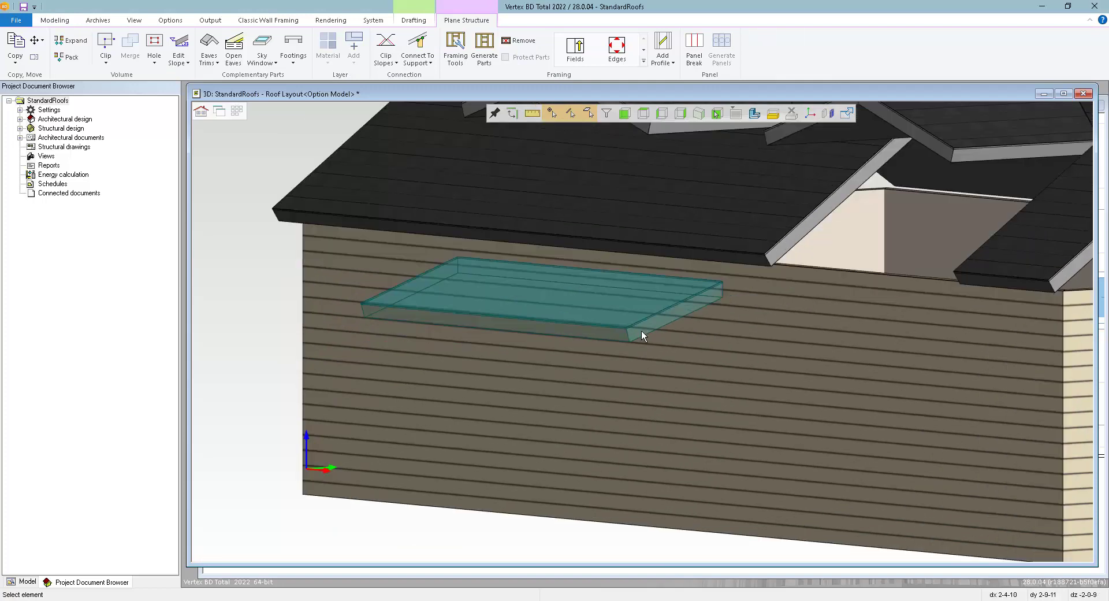
key(Escape)
middle_drag(650, 317, 603, 323)
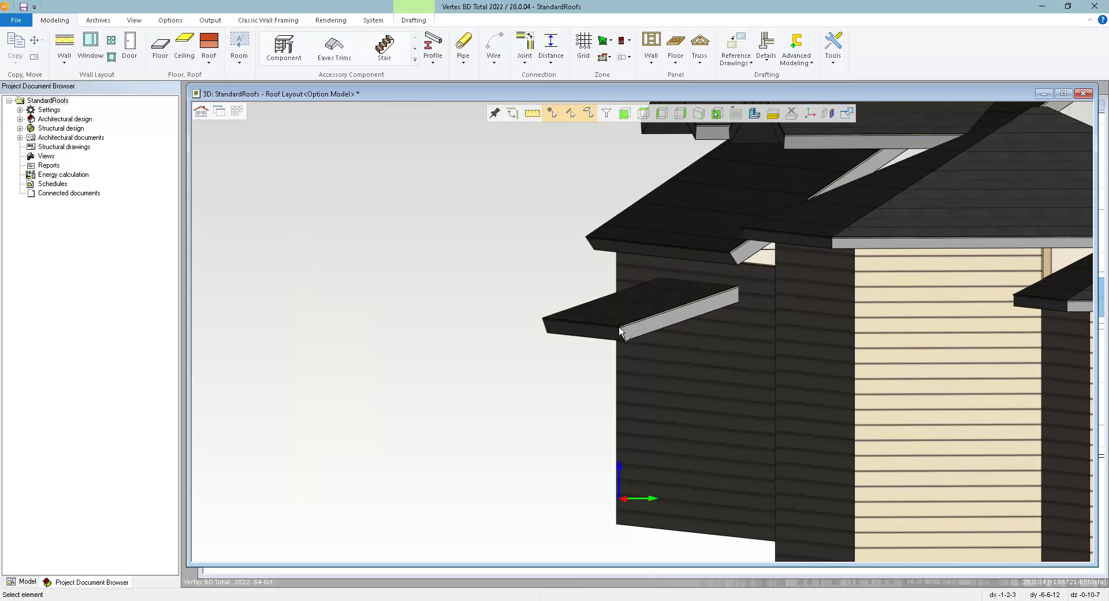
middle_drag(649, 328, 704, 322)
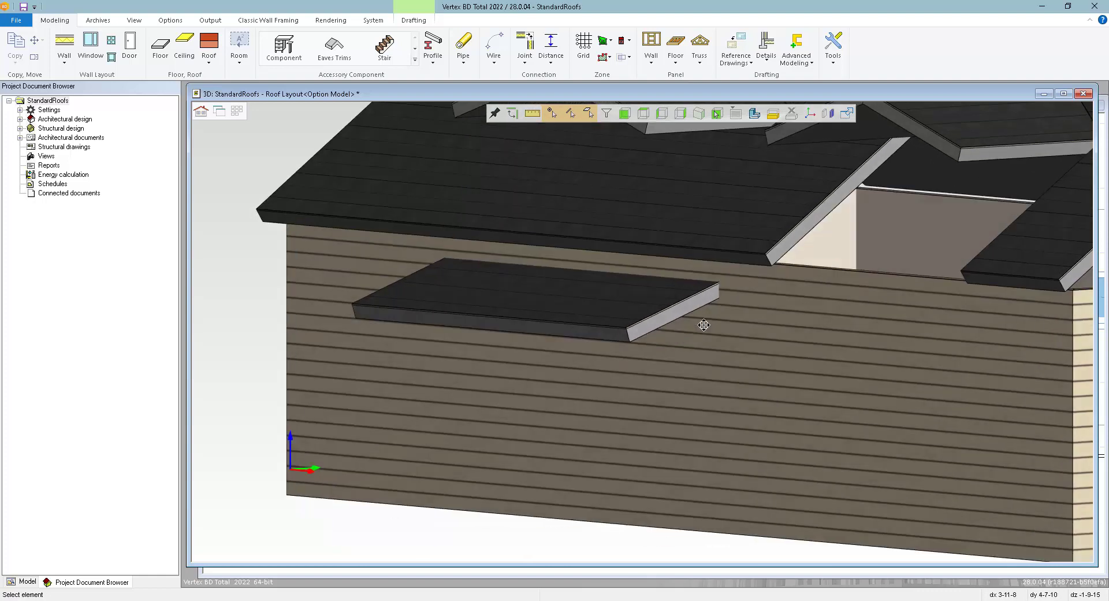
Trim the back edge of the awning slab
click(585, 299)
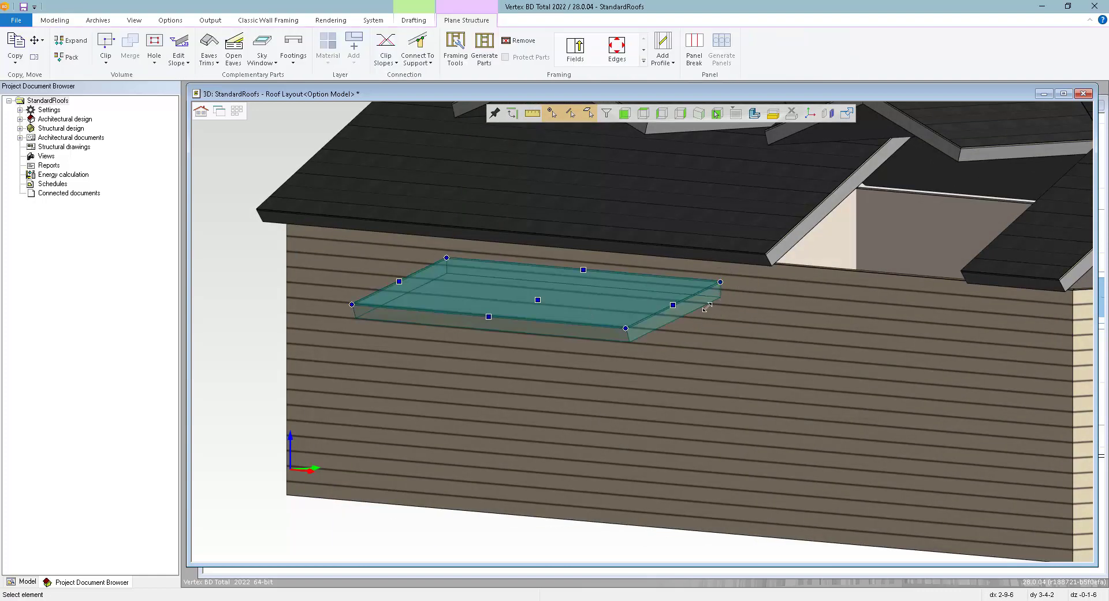
right_click(583, 270)
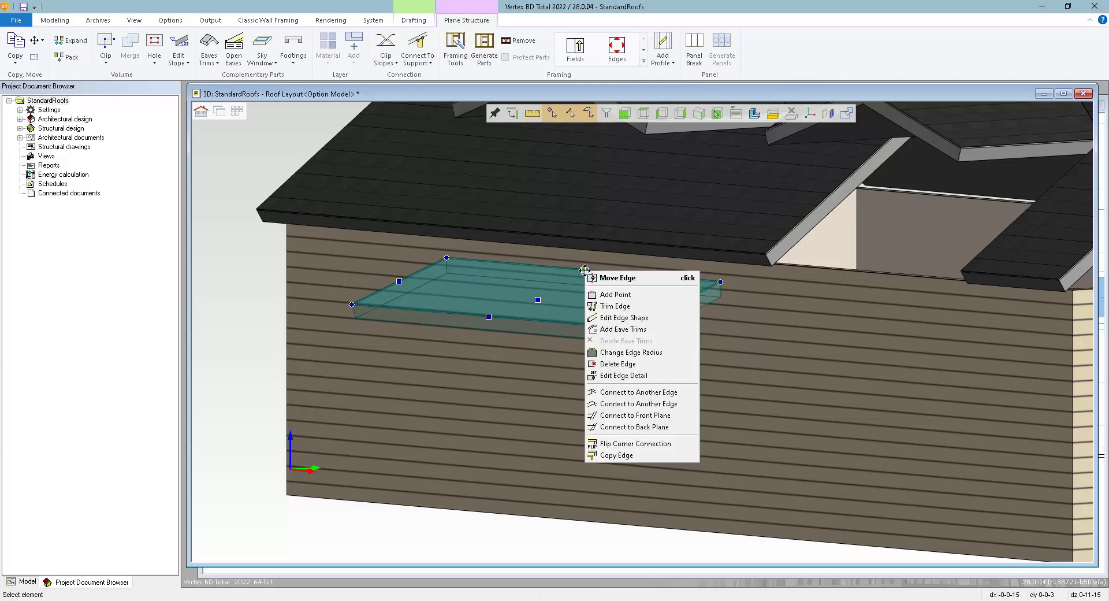
click(609, 306)
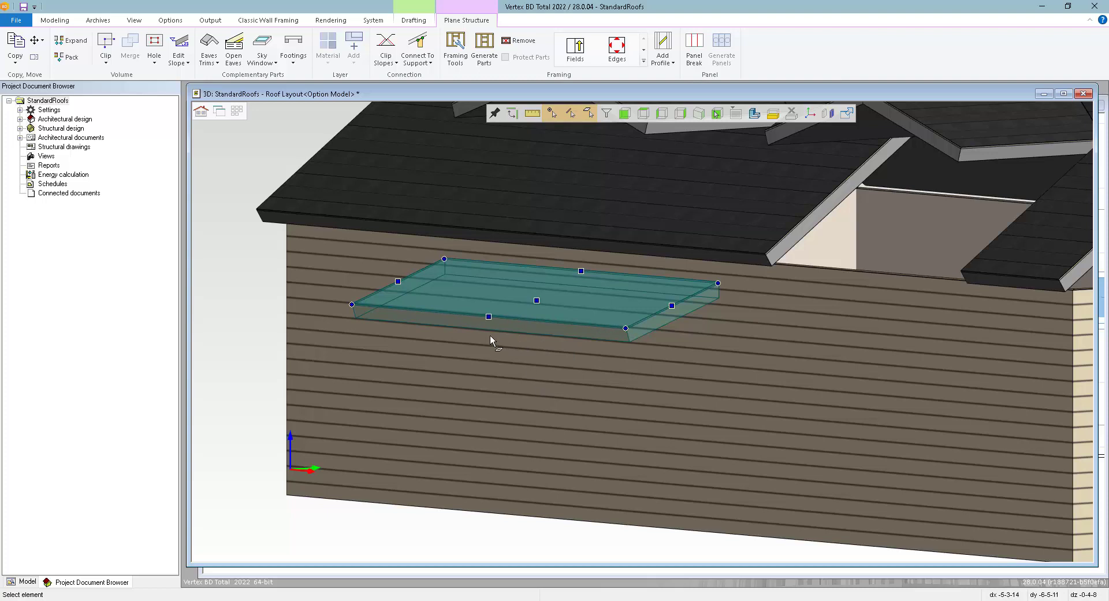
Reshape the awning's front eave edge with a vertical fascia height of 4
right_click(488, 317)
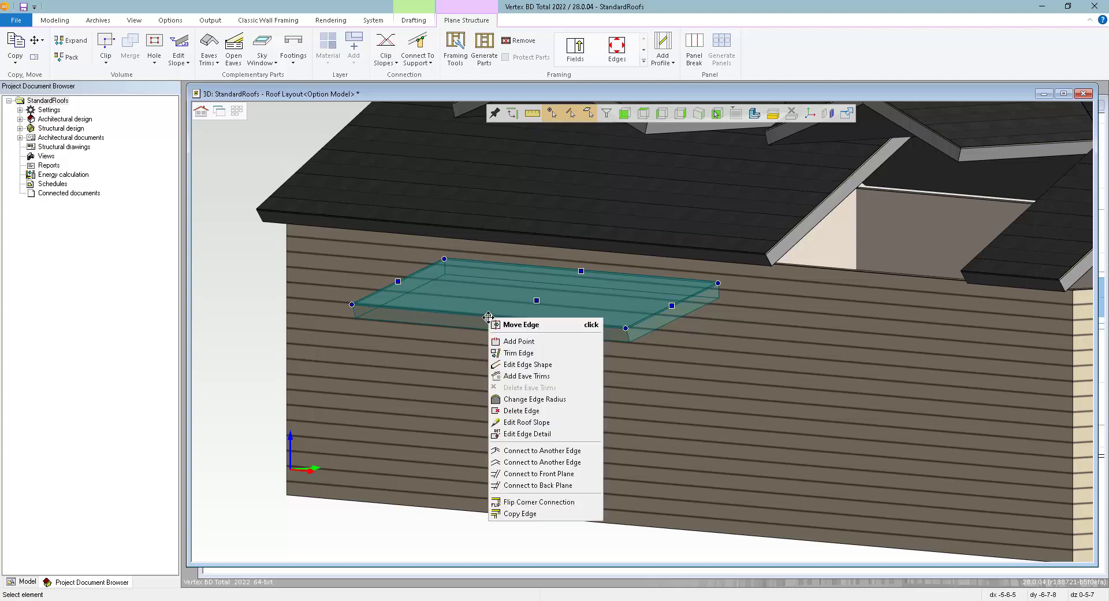
click(543, 368)
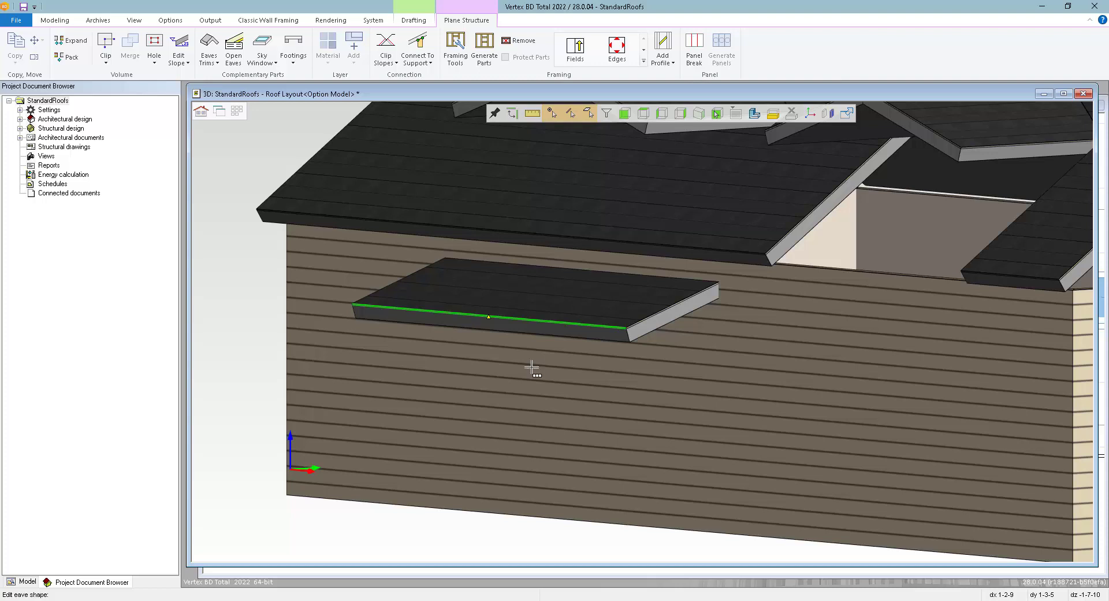
right_click(470, 363)
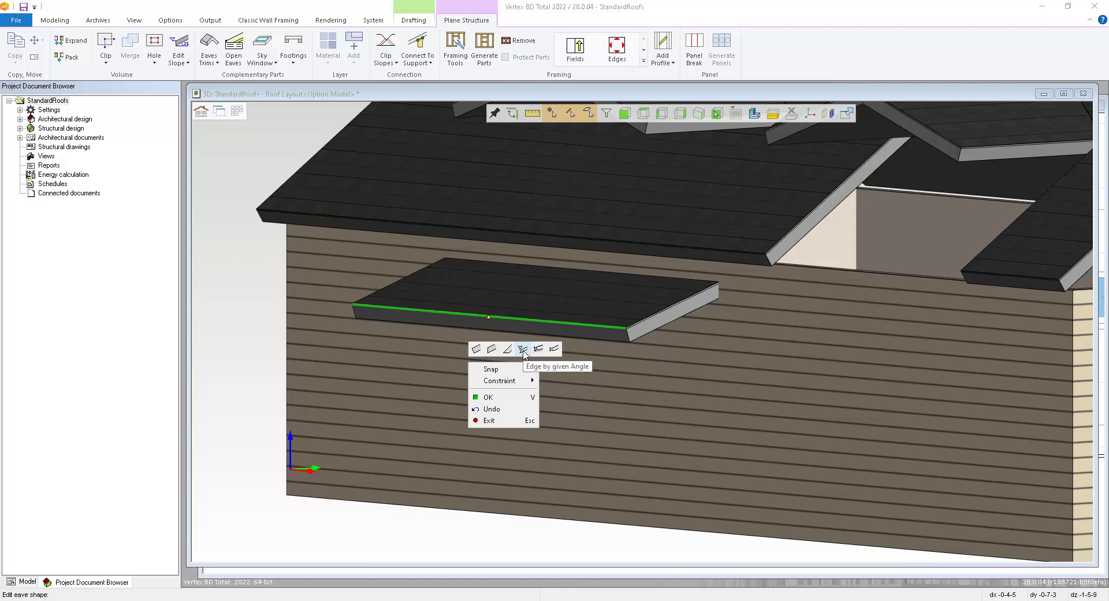
click(554, 349)
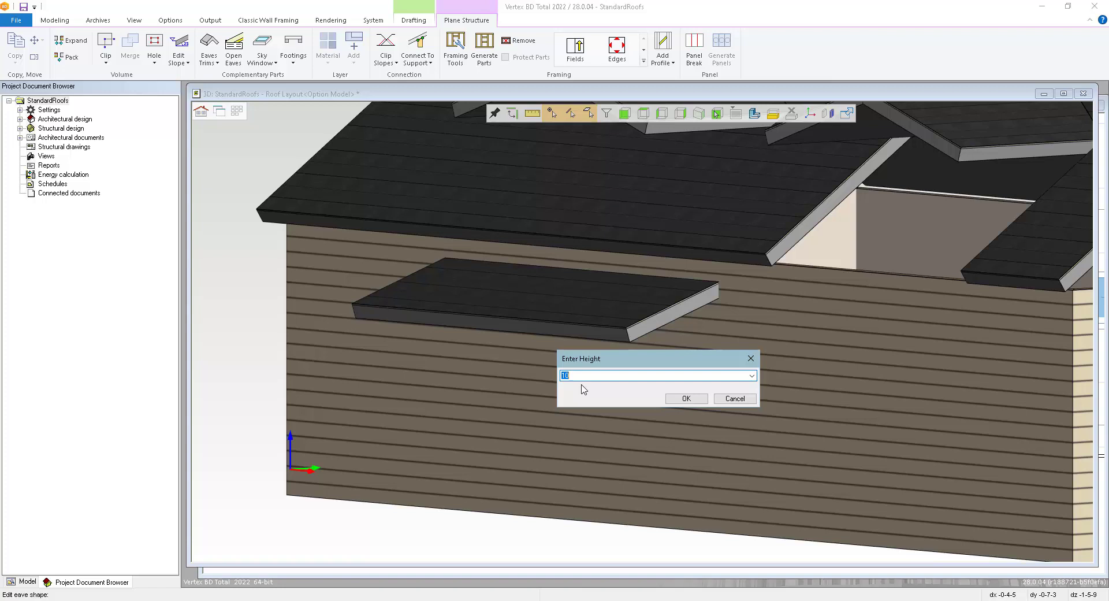
text(4)
key(Return)
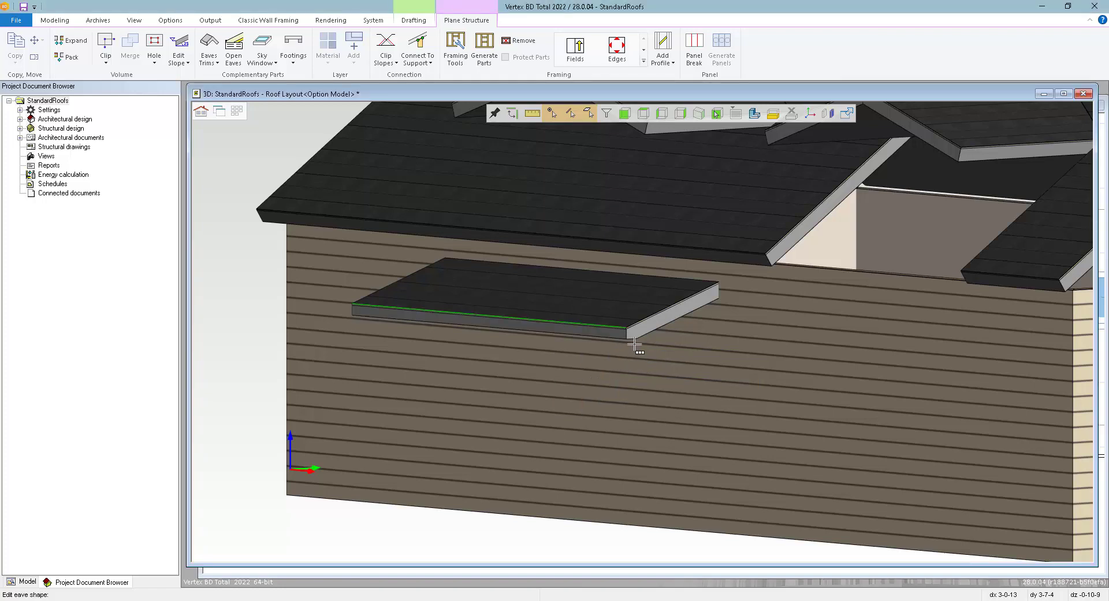
scroll(639, 335, up, 3)
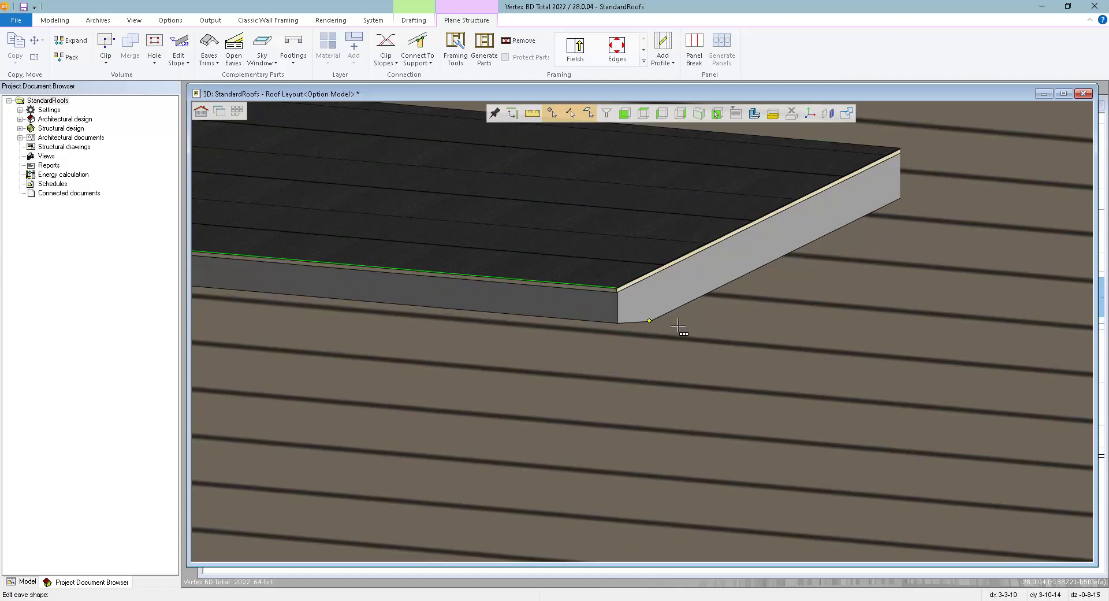
middle_drag(683, 281, 614, 272)
Deselect the finished awning and show the Roof types list on the Modeling tab
click(614, 272)
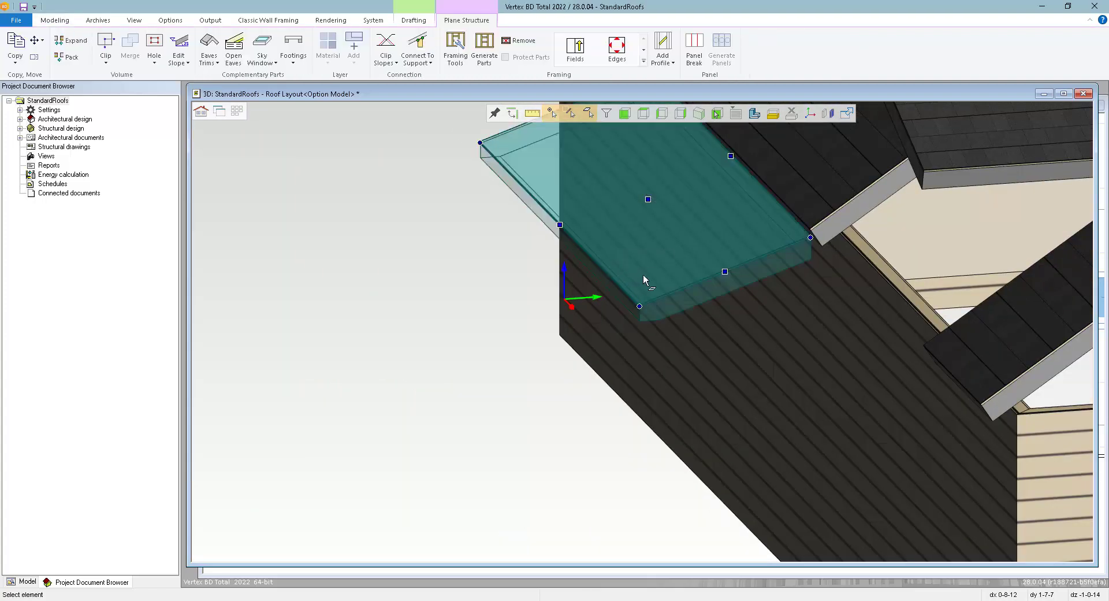
scroll(664, 269, down, 5)
scroll(683, 264, down, 5)
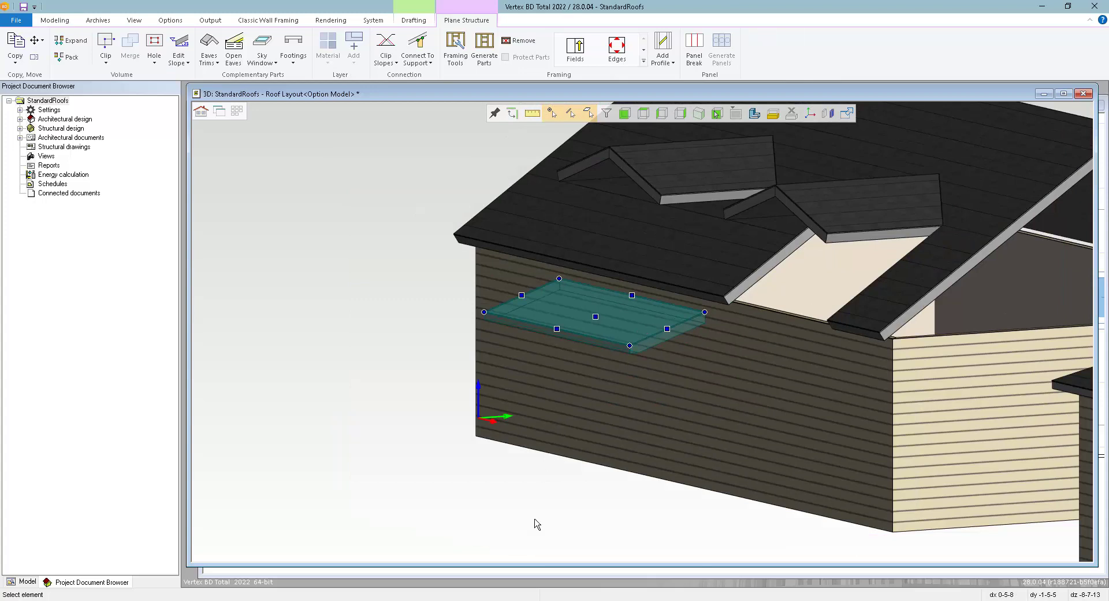
key(Escape)
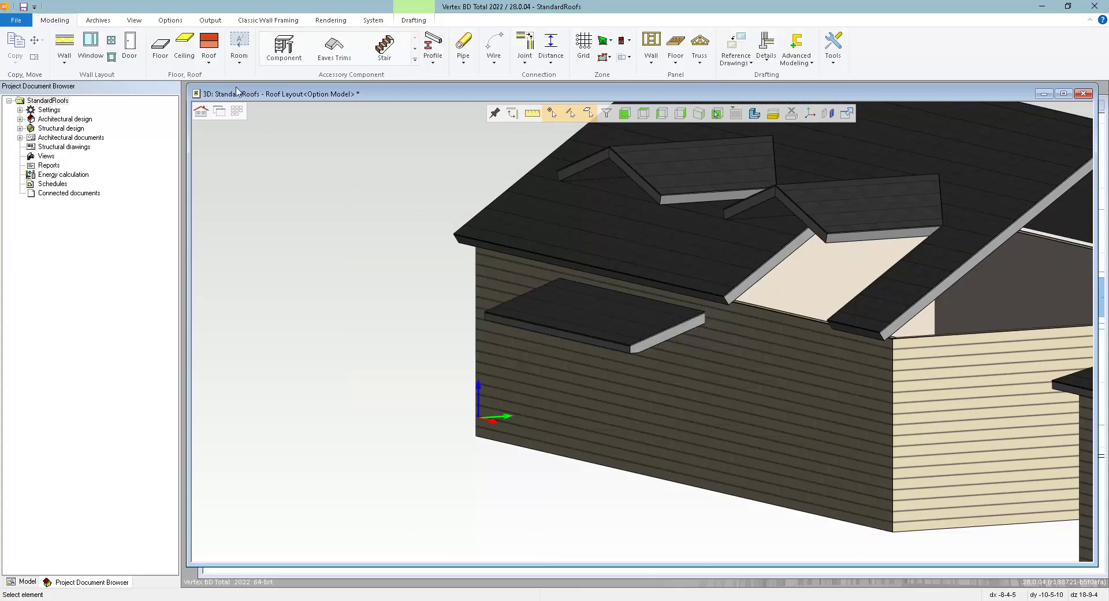
click(212, 60)
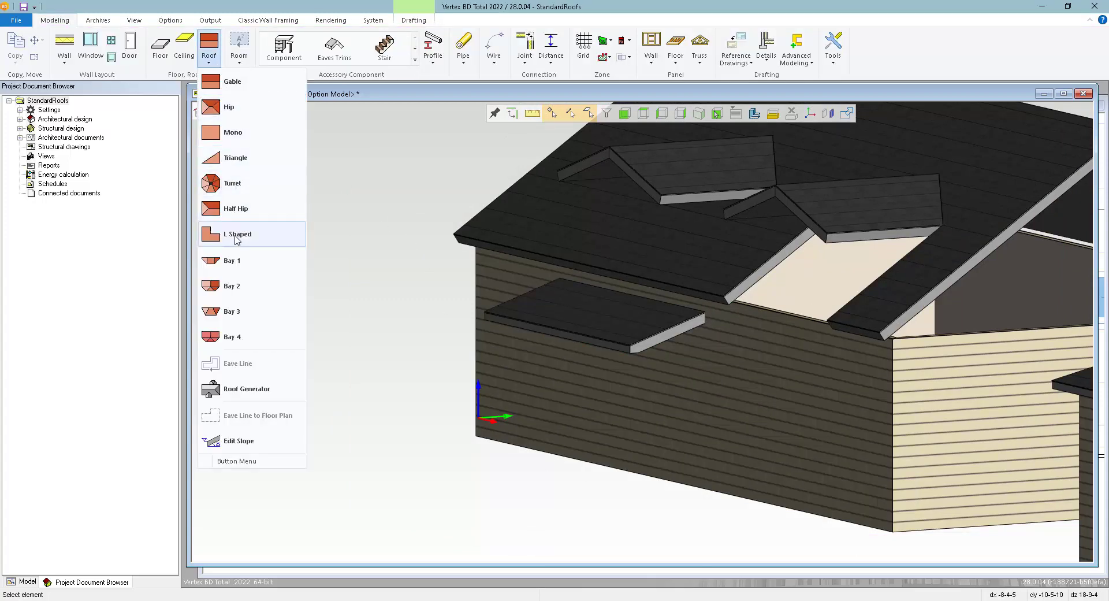